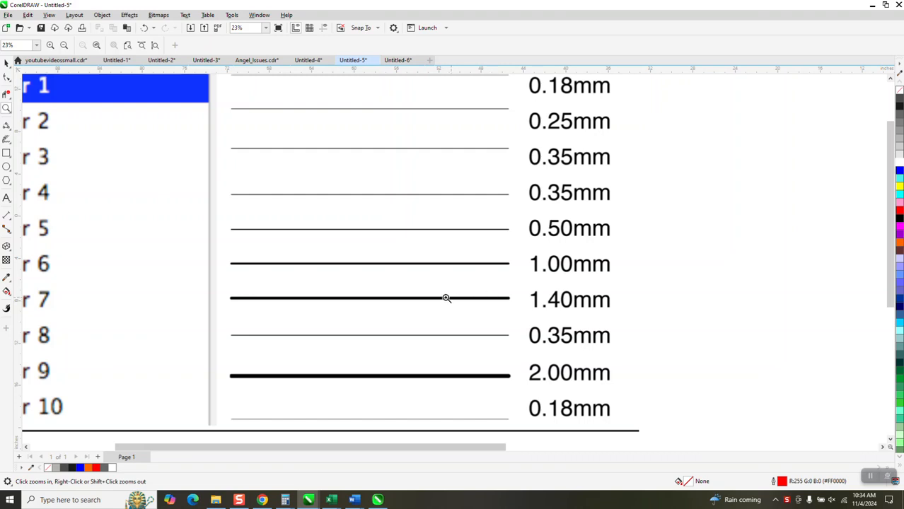
Set the document's default graphic outline to millimetre units with round line caps
right_click(446, 198)
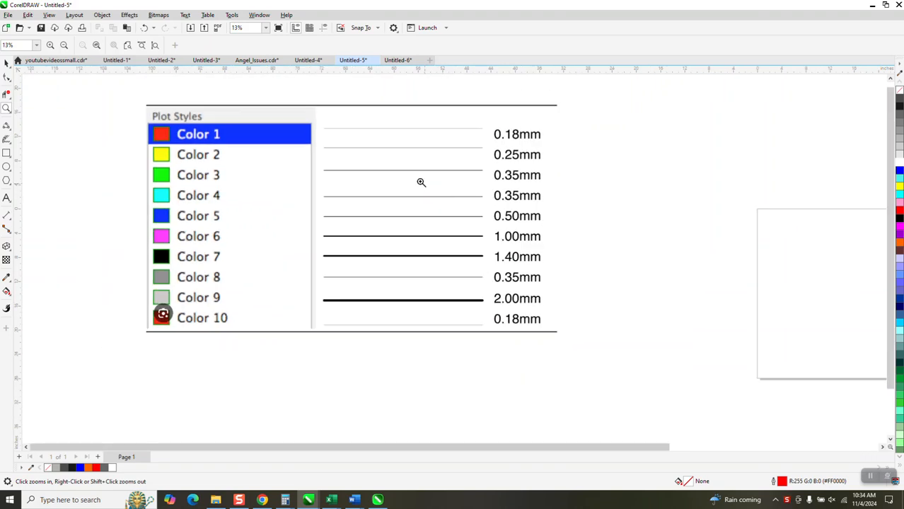
left_click_drag(480, 297, 492, 308)
scroll(369, 232, "down", 8)
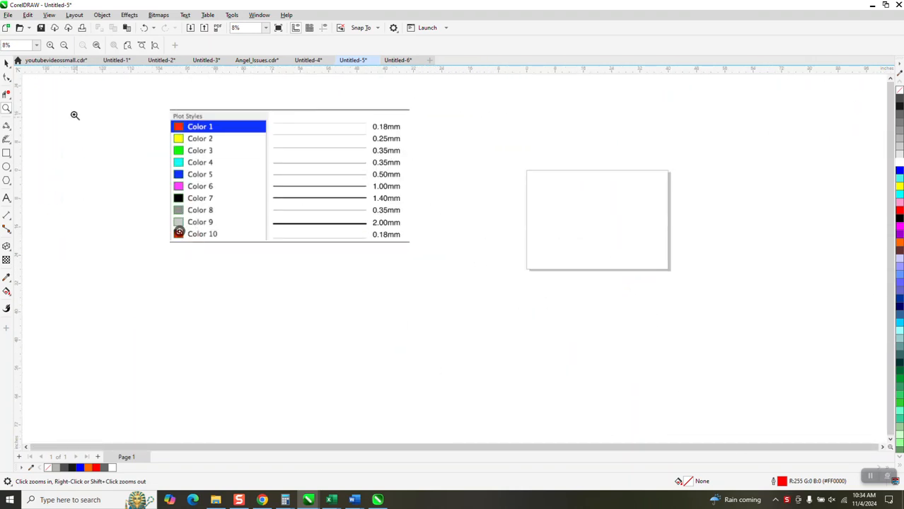
left_click(7, 62)
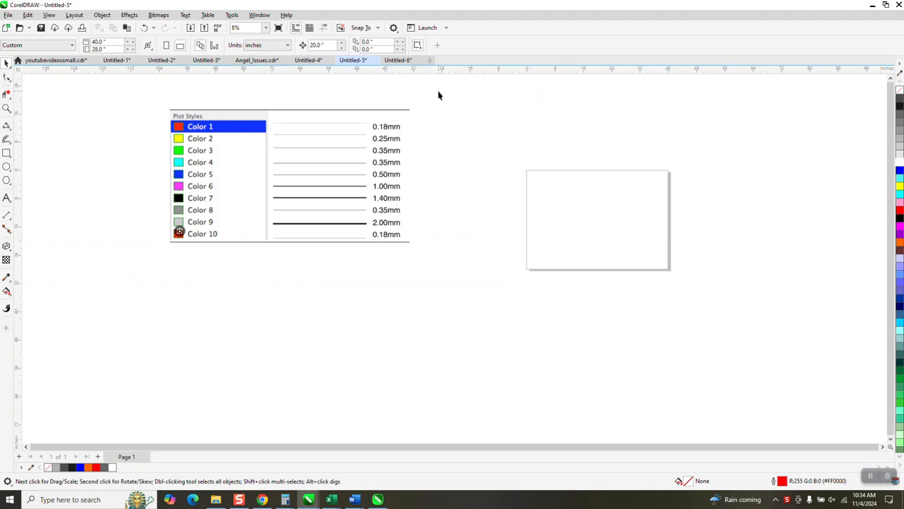
key("F12")
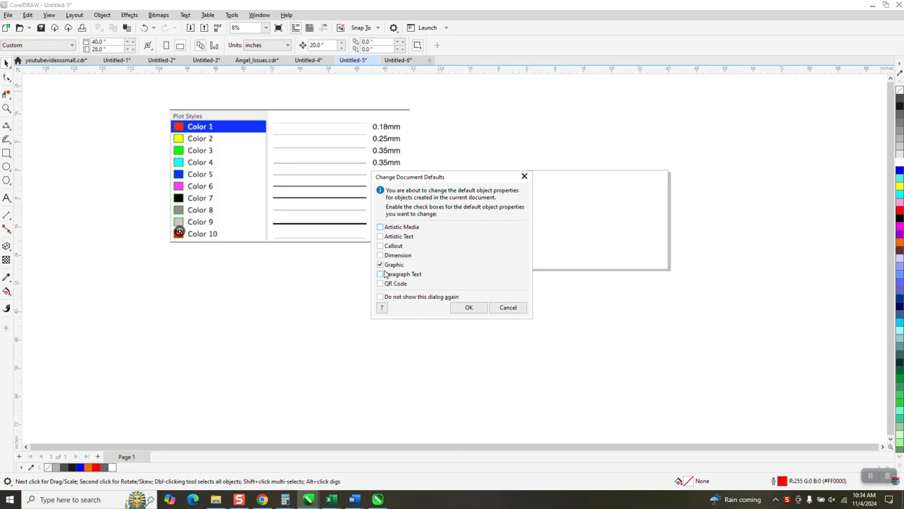
left_click(471, 308)
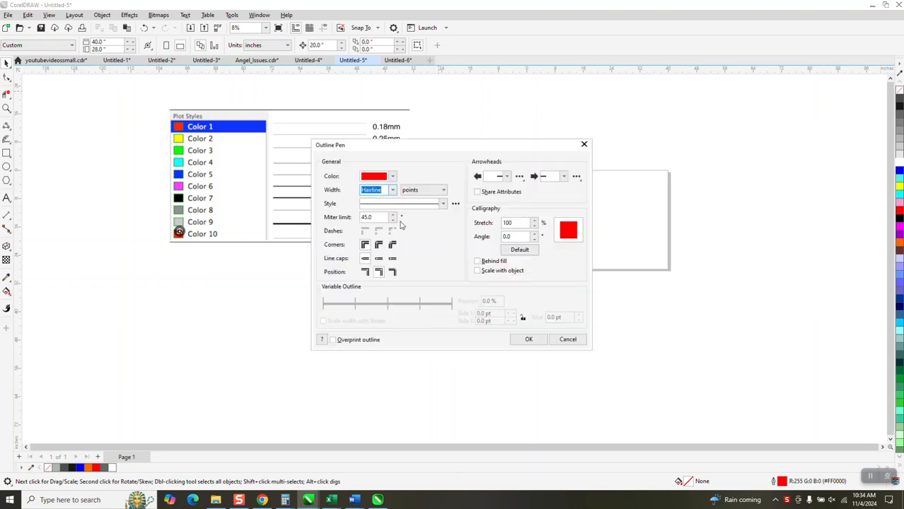
left_click(381, 260)
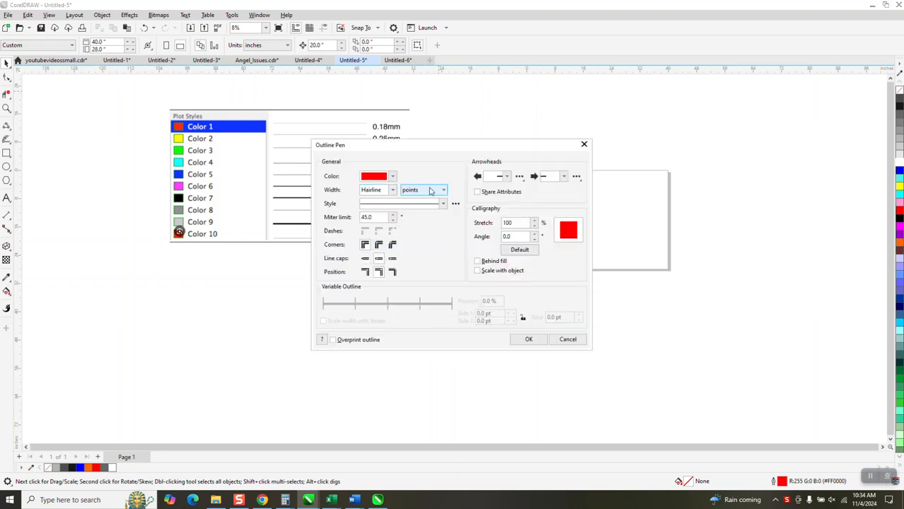
left_click(442, 191)
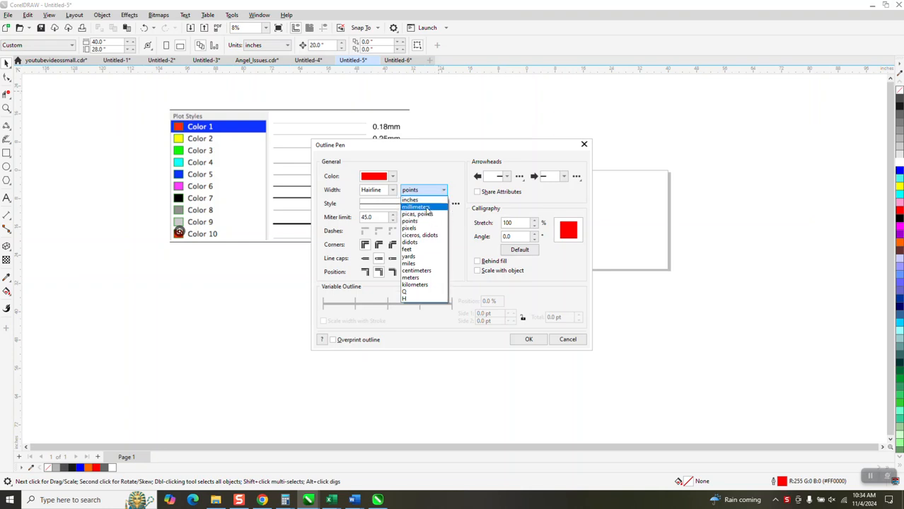
left_click(426, 210)
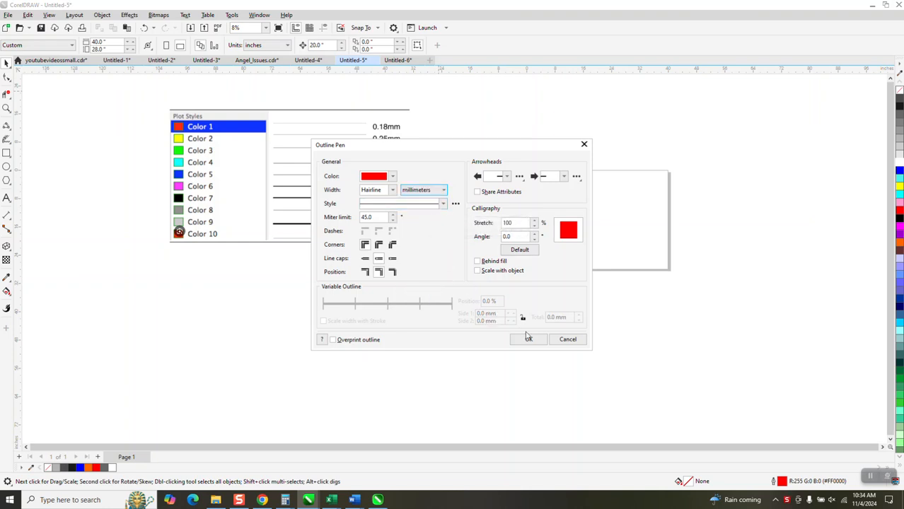
left_click(528, 340)
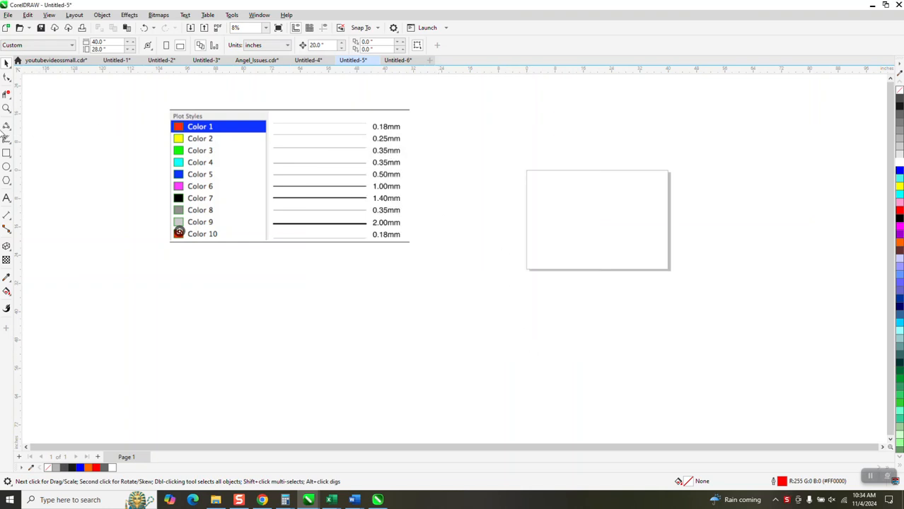
Draw a 2-point line about 26.3 inches long over the Color 1 (0.18mm) sample line in the chart
left_click(6, 108)
left_click_drag(259, 113, 457, 252)
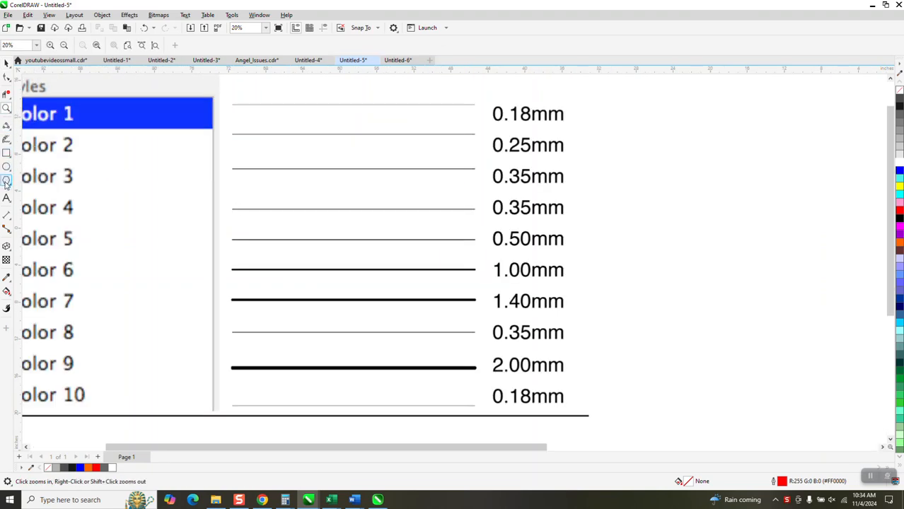
left_click(7, 140)
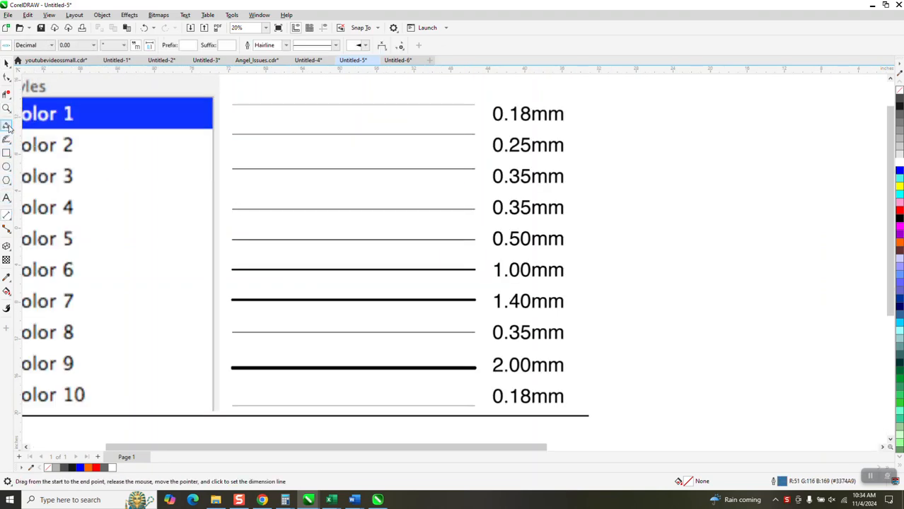
left_click(7, 126)
left_click(10, 132)
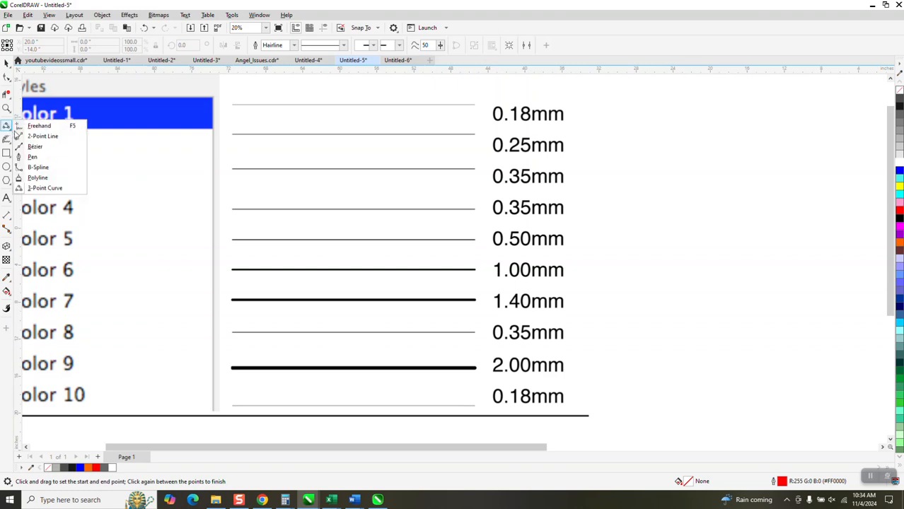
left_click(36, 136)
left_click_drag(481, 107, 231, 112)
key("Delete")
left_click_drag(478, 106, 231, 106)
key("space")
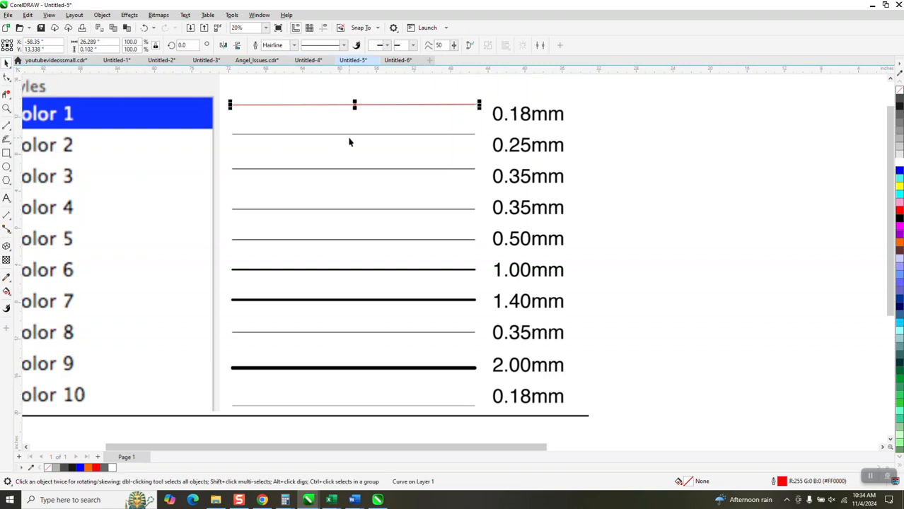
Duplicate the red line onto the 0.25mm sample, repeat the duplication three times downward, and delete the copy just above the Color 3 sample
left_click_drag(354, 106, 353, 135)
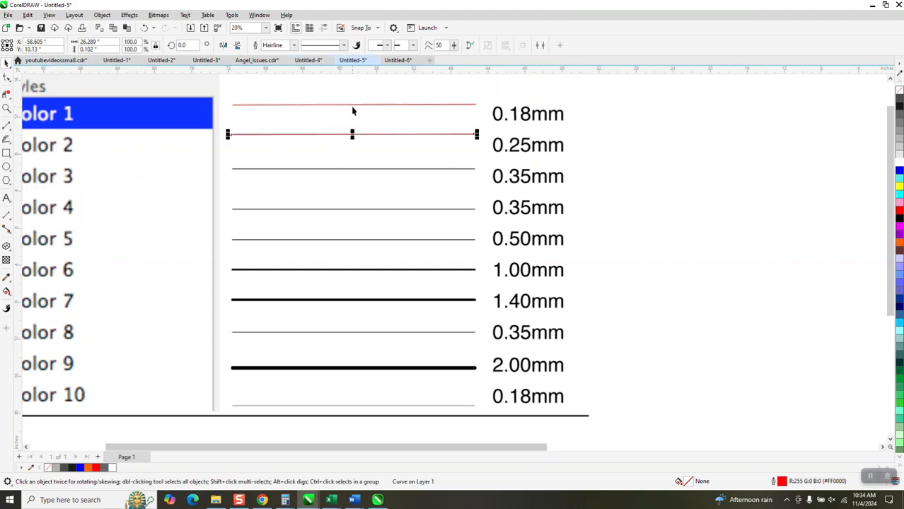
key("ctrl+r")
key("ctrl+r")
key("ctrl+r")
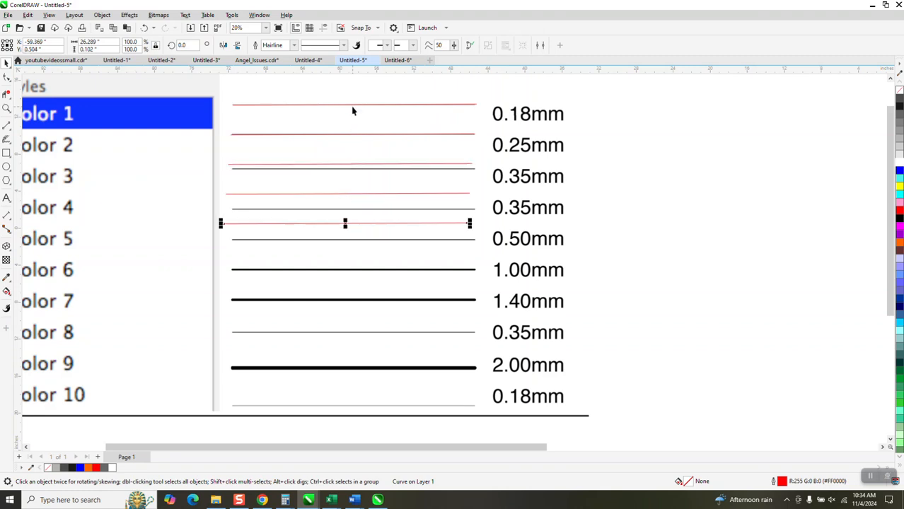
left_click(449, 164)
key("Delete")
left_click_drag(458, 191, 463, 170)
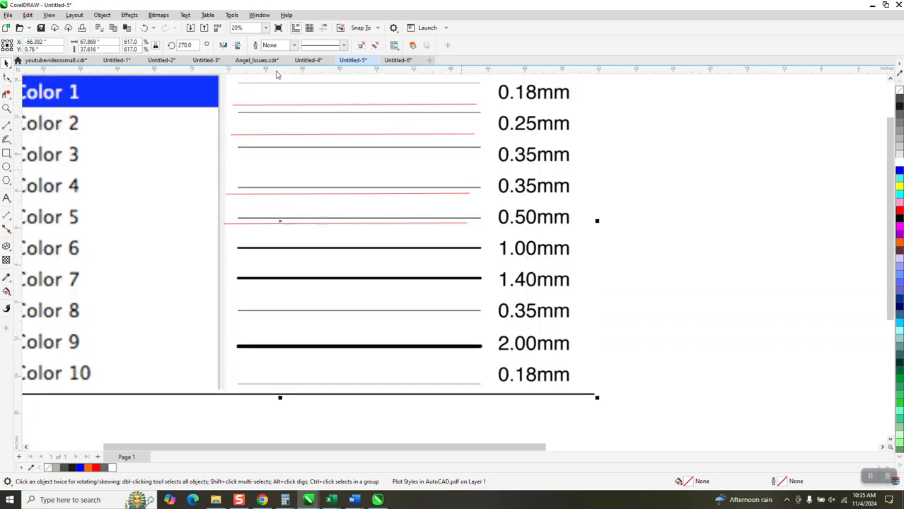
left_click(151, 29)
left_click(727, 155)
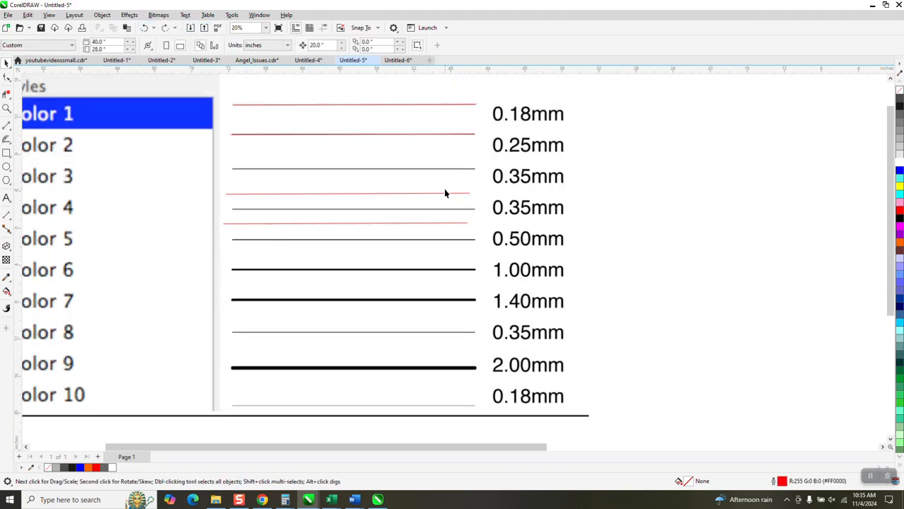
Move the two spare red lines onto the Color 3 and Color 4 samples, and place copies on the 0.50mm, 1.00mm and 1.40mm samples
left_click_drag(448, 197, 458, 173)
left_click_drag(464, 227, 470, 212)
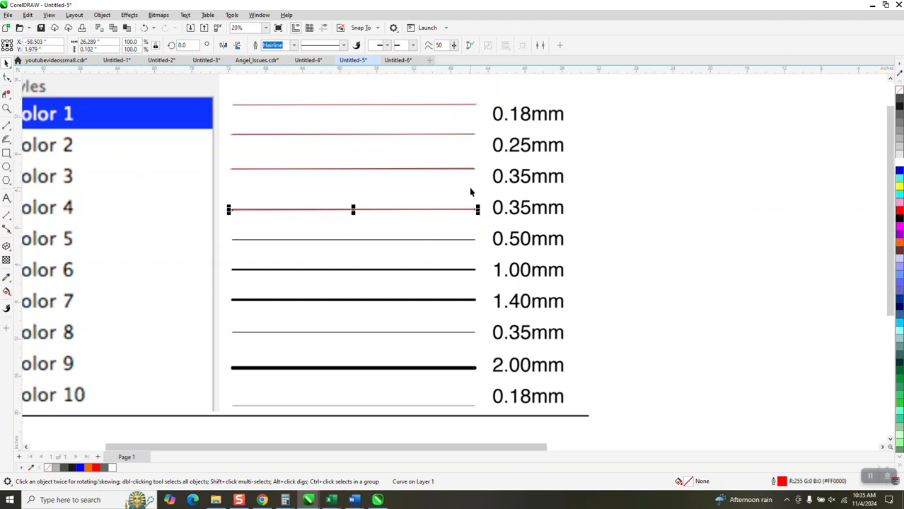
left_click_drag(369, 207, 352, 301)
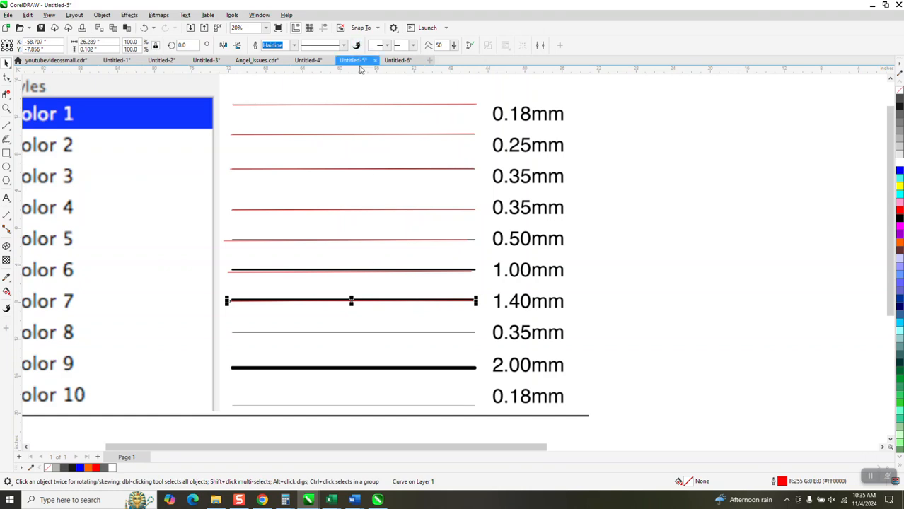
Copy the red line from the 1.40mm sample onto the Color 8 (0.35mm) and Color 9 (2.00mm) samples
left_click(361, 86)
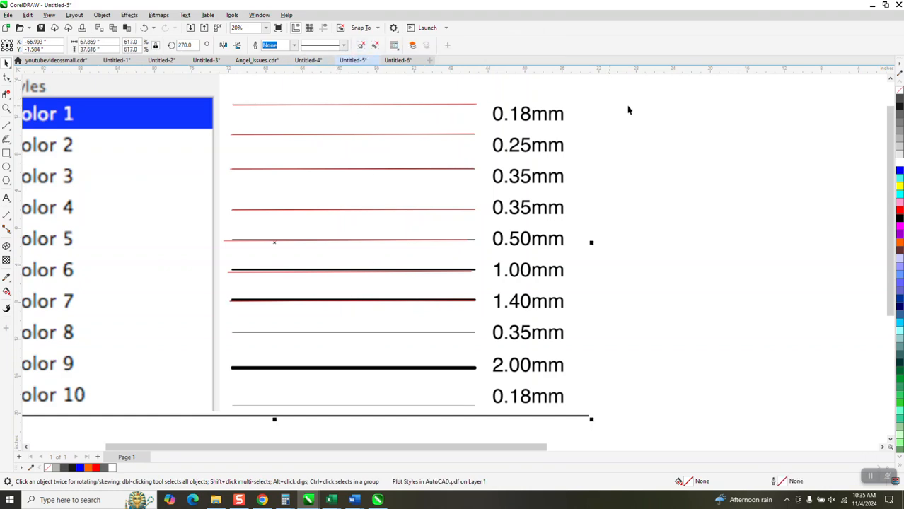
left_click(675, 113)
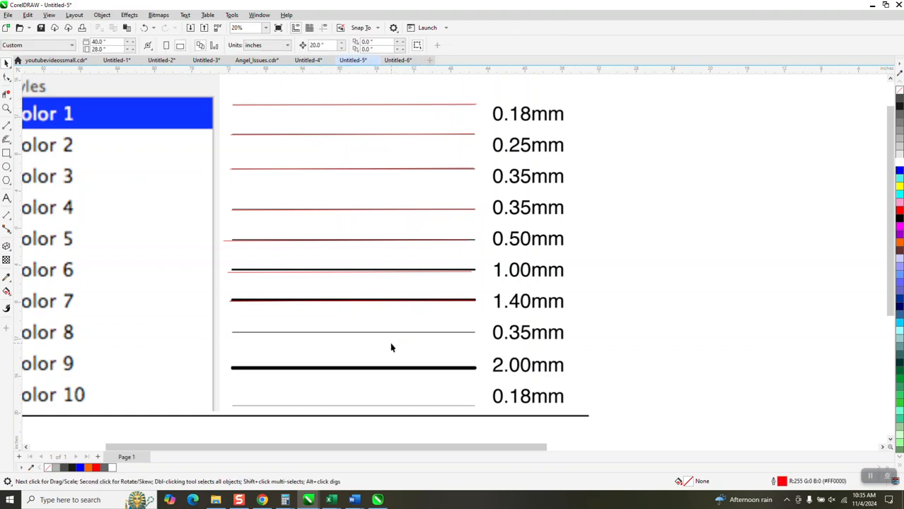
left_click(394, 301)
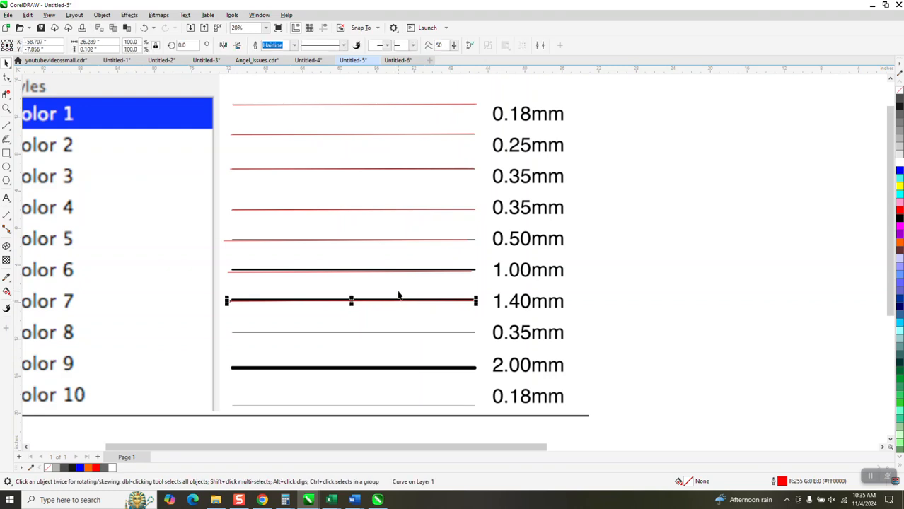
left_click_drag(351, 301, 358, 334)
left_click(364, 347)
left_click_drag(364, 368, 364, 368)
Move the Plot Styles chart leftward until it is clear of the red lines
left_click(519, 270)
scroll(520, 269, "down", 3)
left_click_drag(530, 261, 364, 263)
Align the ends of all the red lines and move the chart closer so its width labels sit beside them
left_click(6, 108)
left_click_drag(403, 197, 626, 346)
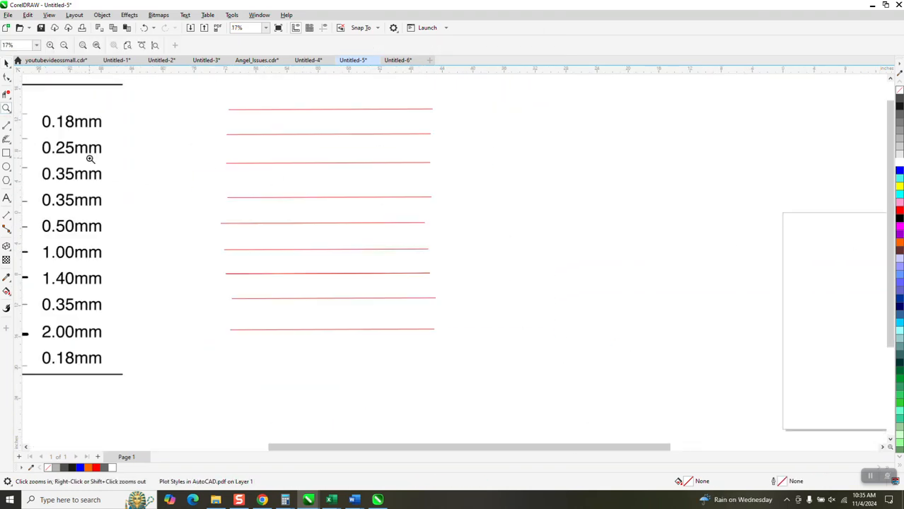
left_click(9, 69)
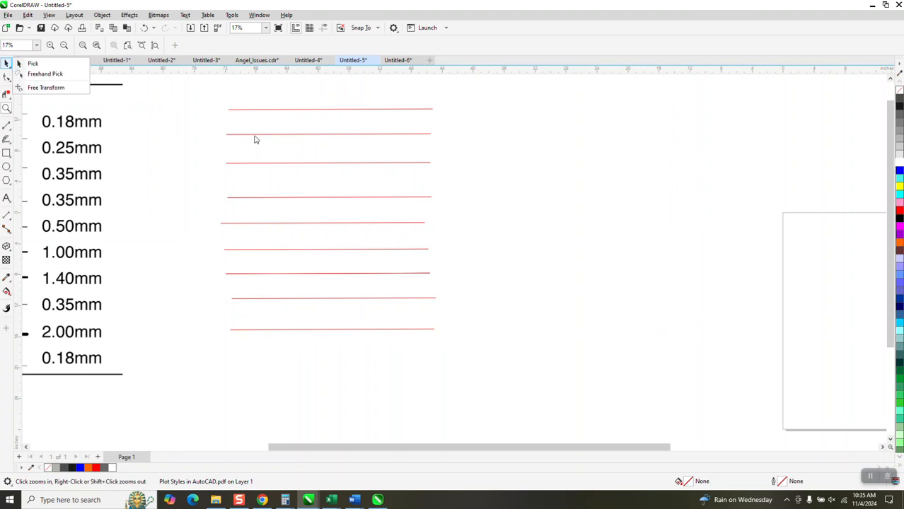
left_click(32, 63)
left_click_drag(209, 92, 524, 354)
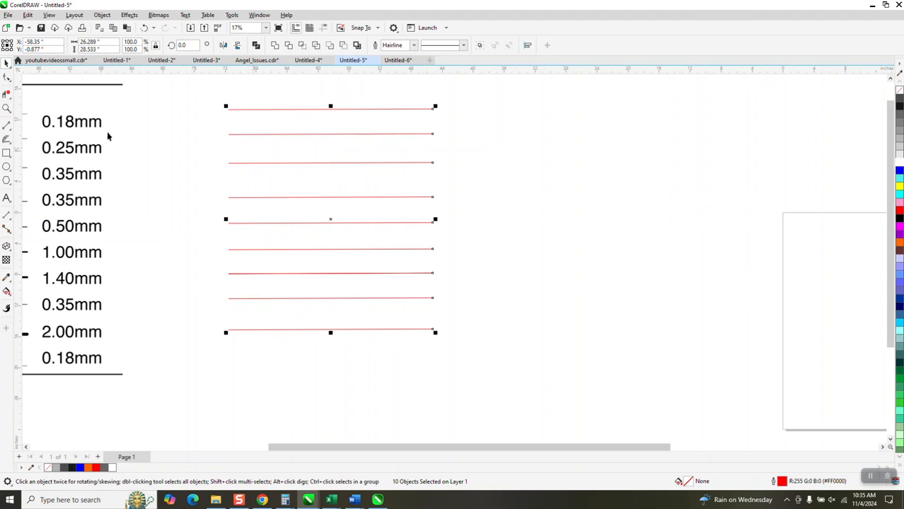
left_click_drag(100, 129, 156, 117)
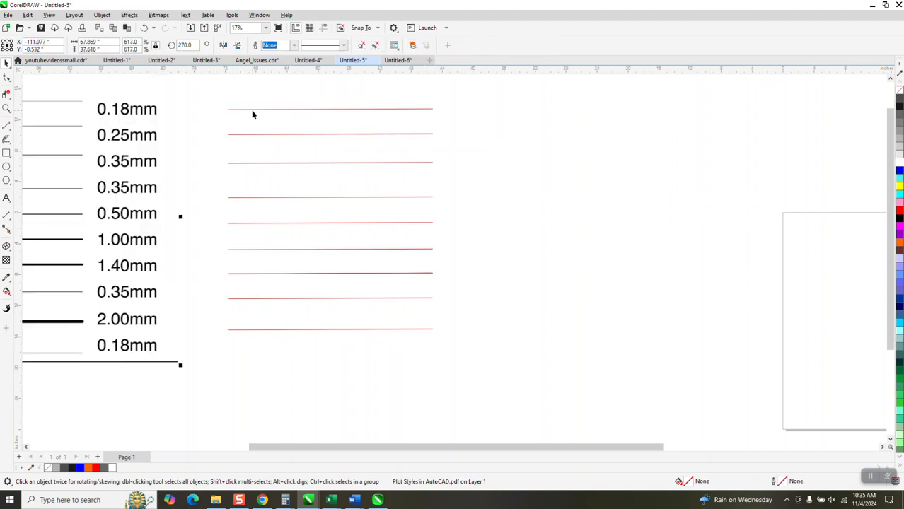
Set the outline width of the topmost red line to 0.18 mm
left_click(253, 110)
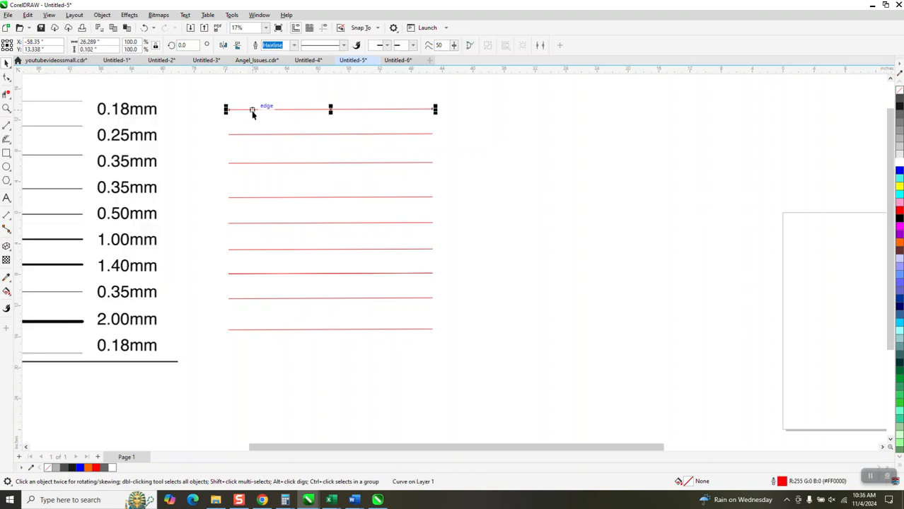
left_click(294, 46)
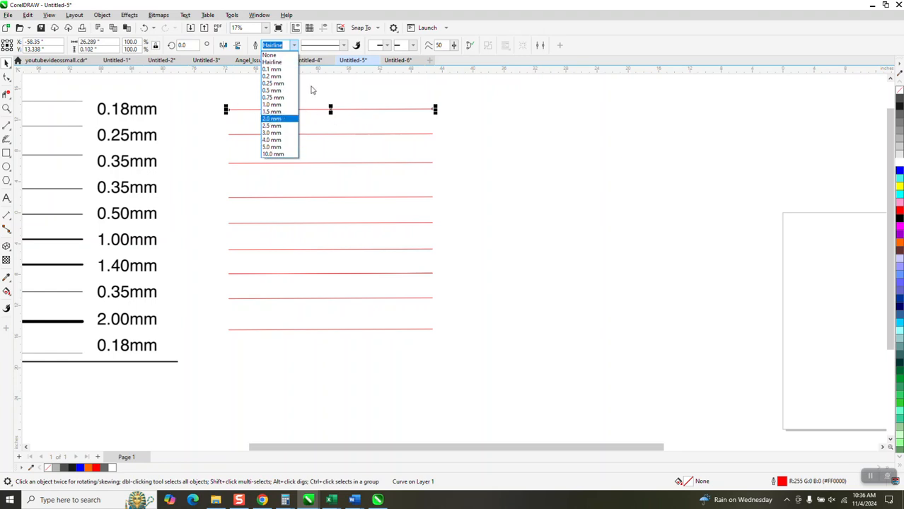
left_click(289, 46)
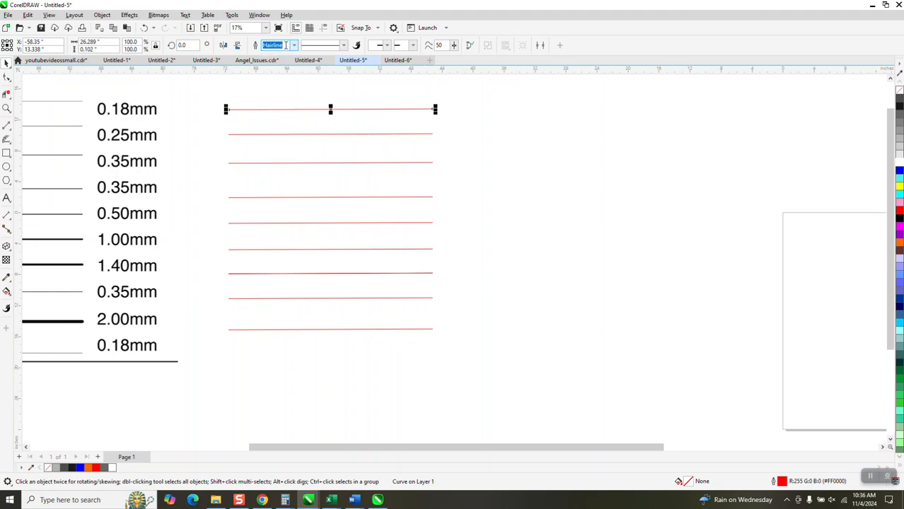
type(".18")
key("Return")
Set the outline width of the second red line to 0.25 mm
left_click(395, 135)
left_click(395, 134)
left_click(284, 47)
key("BackSpace")
type(".25")
key("Return")
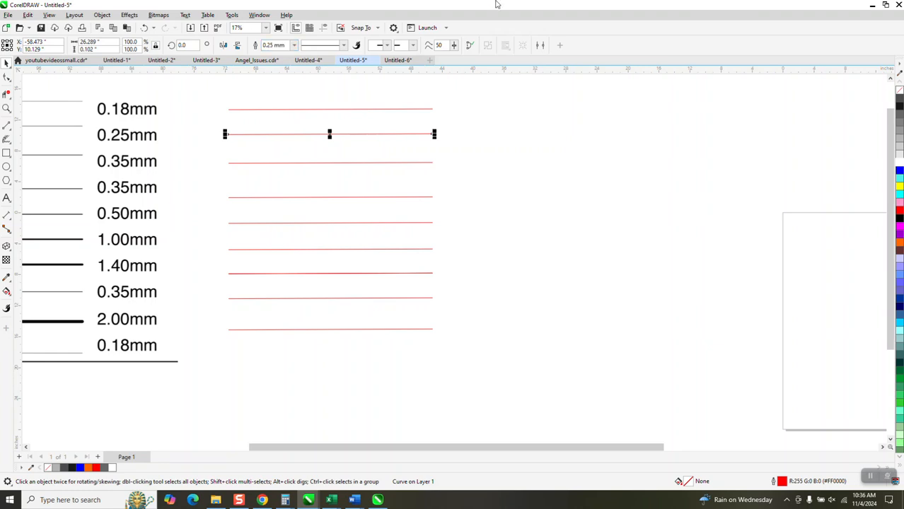
Try to set the outline width of the third red line to 0.35 mm
left_click(398, 169)
left_click(316, 45)
type(".35")
key("Return")
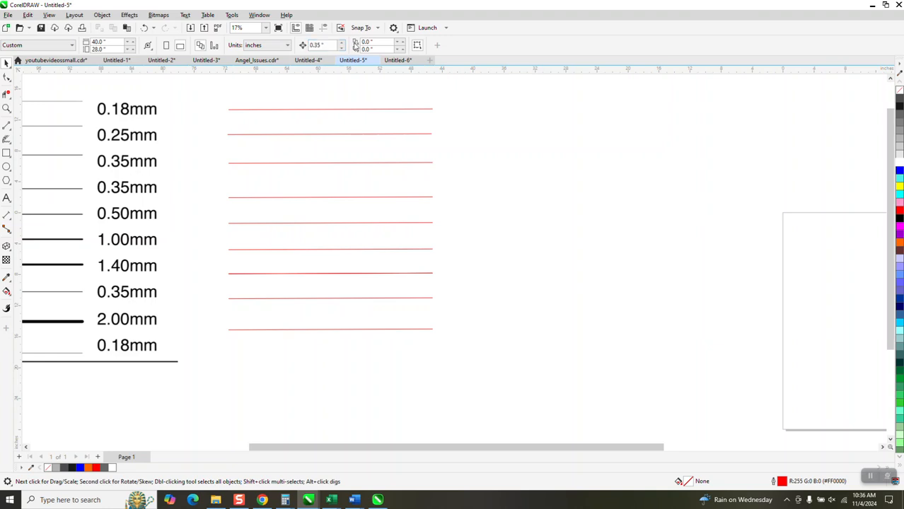
Set the outline width of the fourth red line to 0.35 mm
left_click(427, 201)
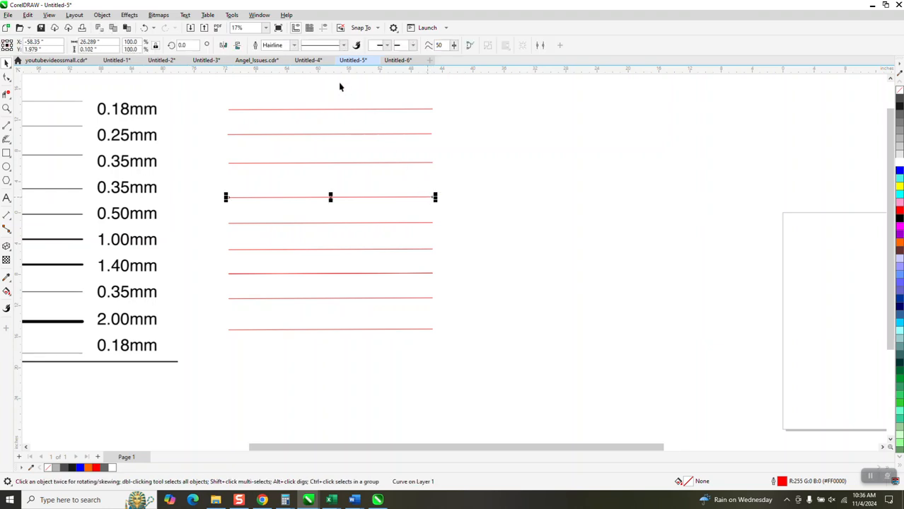
double_click(274, 45)
type(".35")
key("Return")
Set the outline width of the fifth red line to 0.5 mm
left_click(304, 223)
double_click(283, 45)
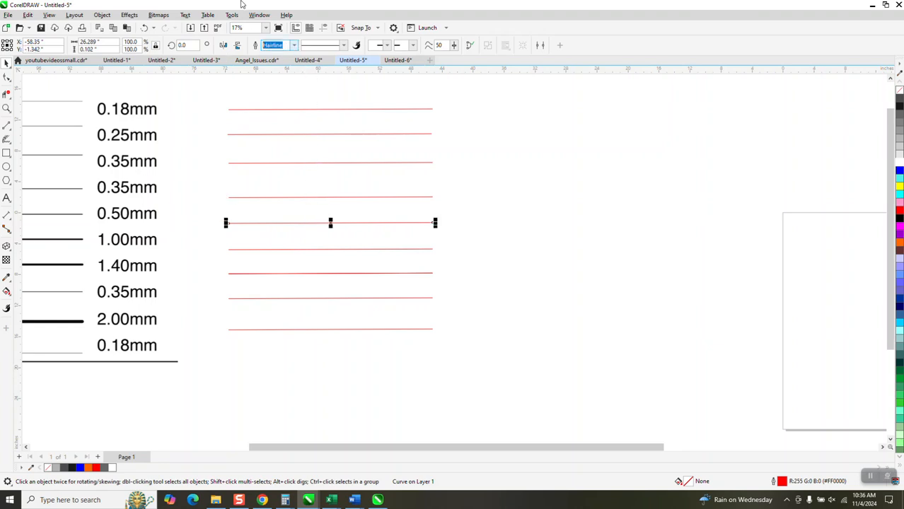
type(".5")
key("Return")
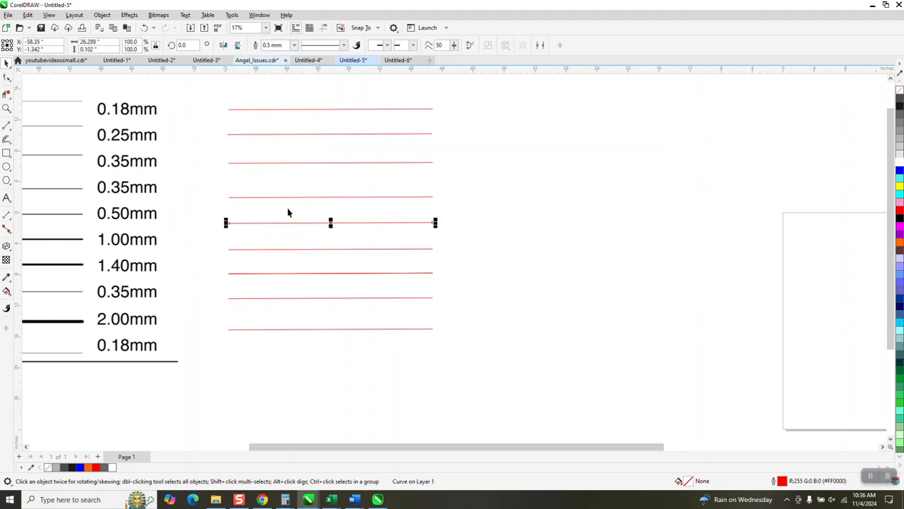
left_click(6, 107)
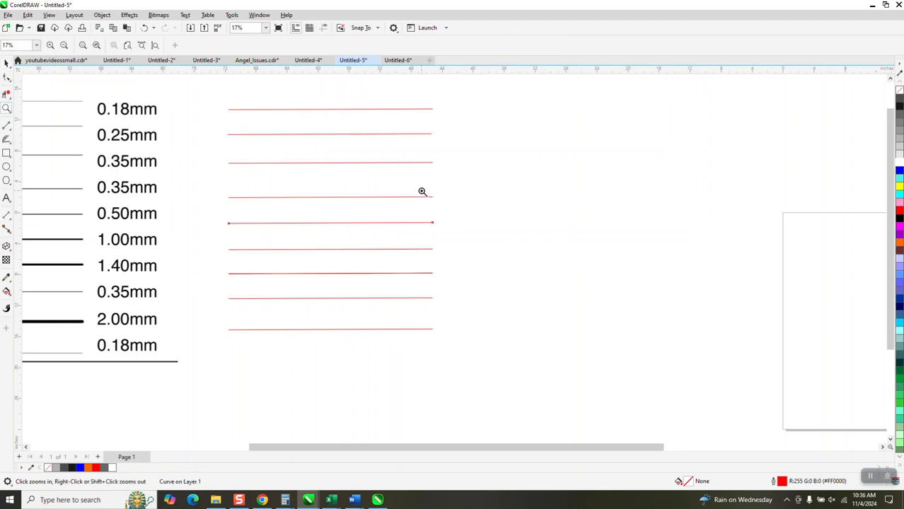
Set the outline width of the sixth red line to 1.0 mm
left_click_drag(422, 192, 455, 239)
scroll(427, 194, "down", 2)
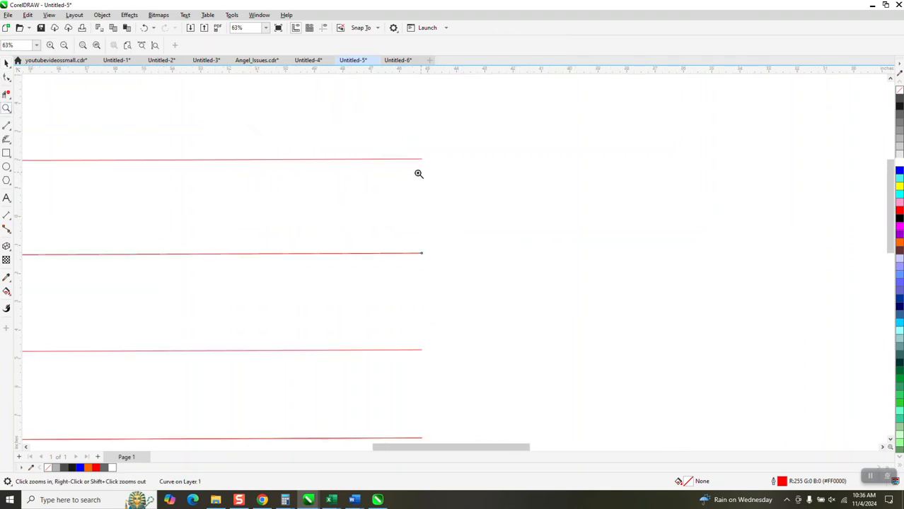
scroll(437, 173, "down", 1)
left_click(8, 45)
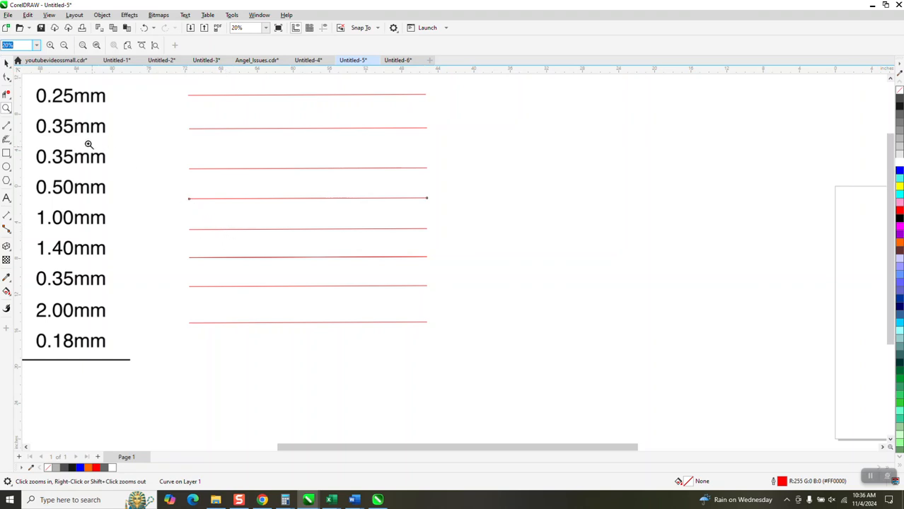
left_click(6, 63)
left_click(273, 230)
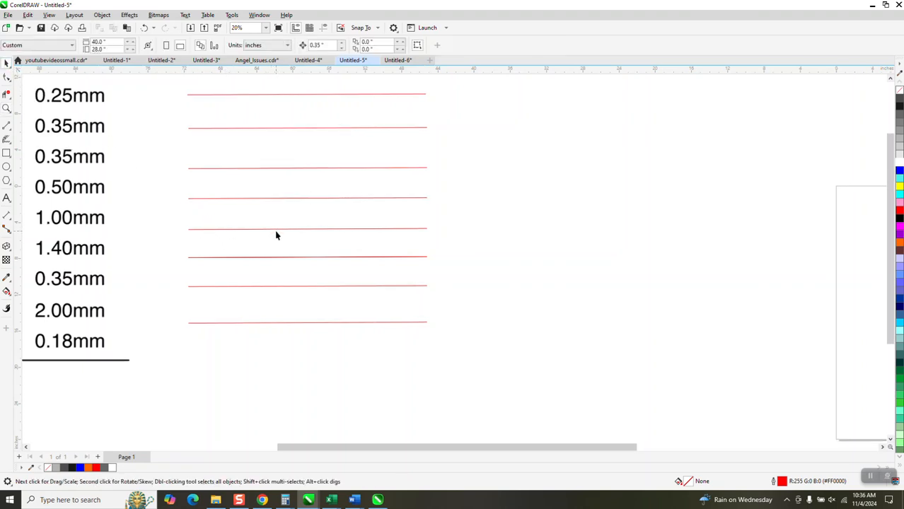
left_click(275, 230)
left_click(295, 46)
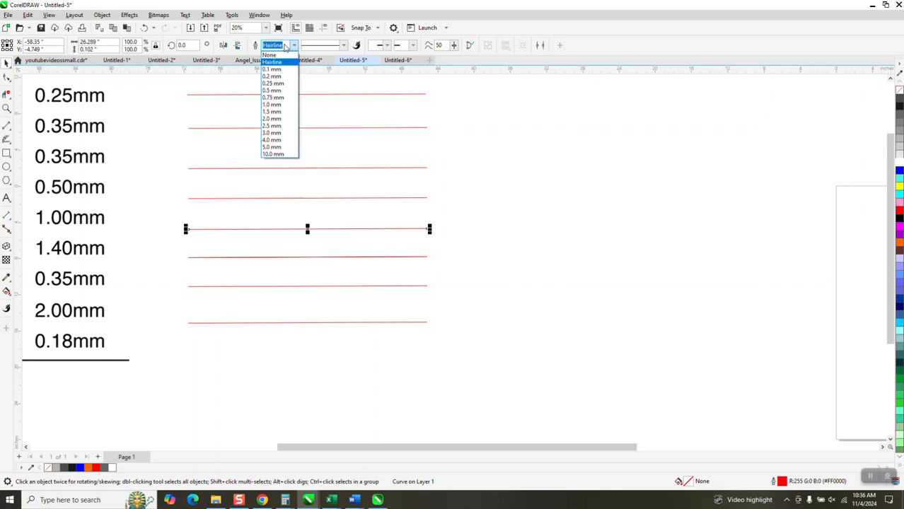
left_click(270, 105)
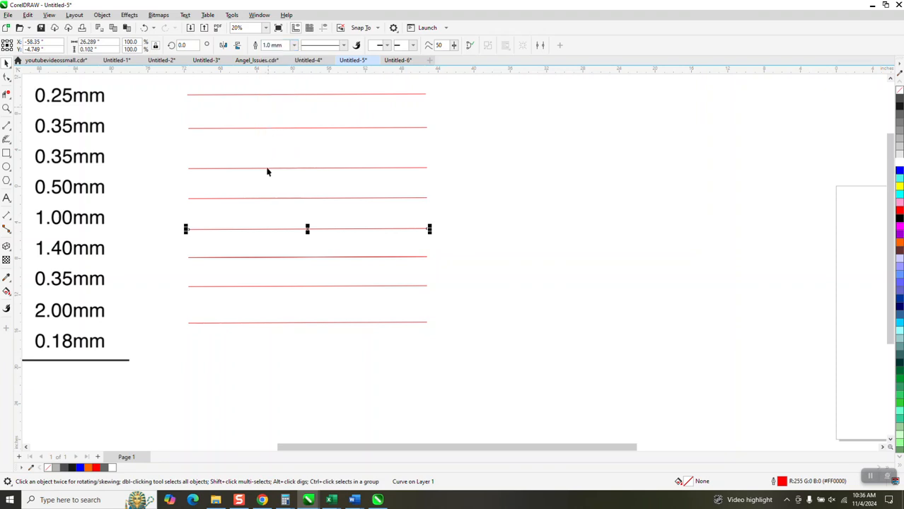
Set the outline width of the seventh red line to 0.14 mm
left_click(279, 258)
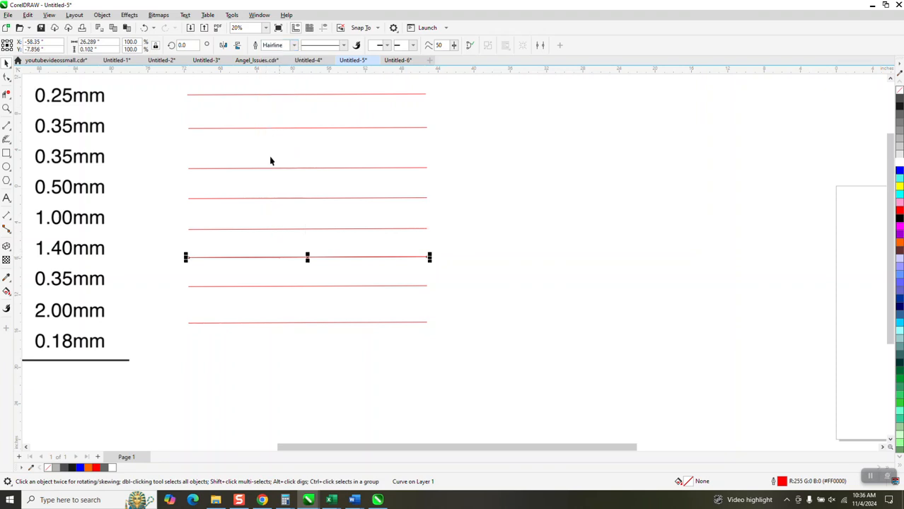
left_click(295, 46)
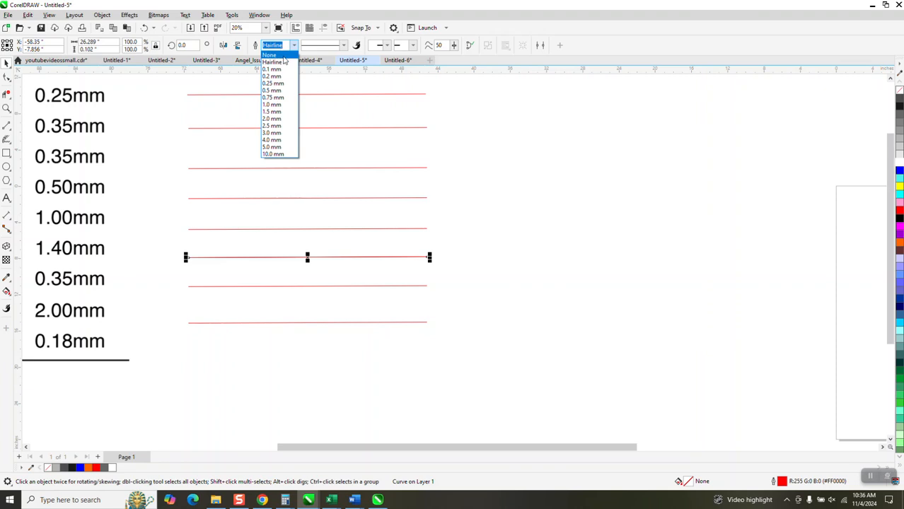
left_click(283, 46)
type("1.4")
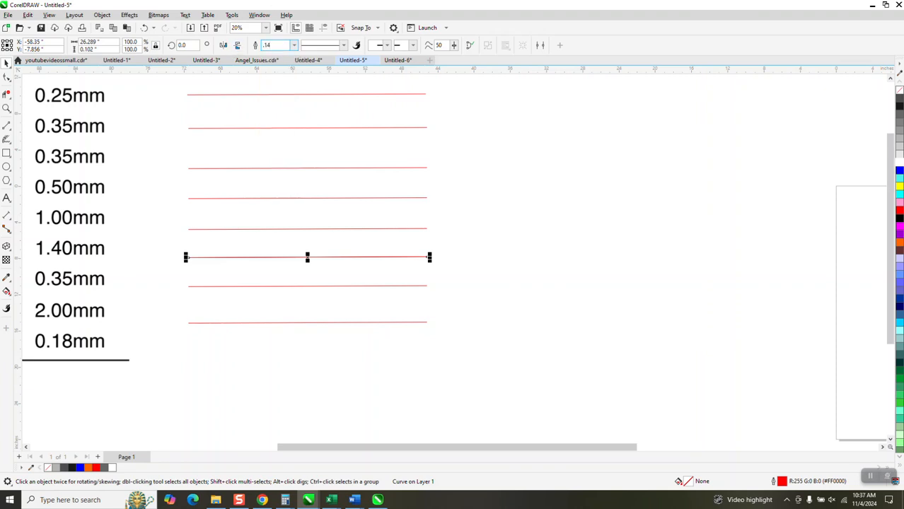
key("Return")
Set the outline width of the eighth red line to 0.2 mm
left_click(308, 286)
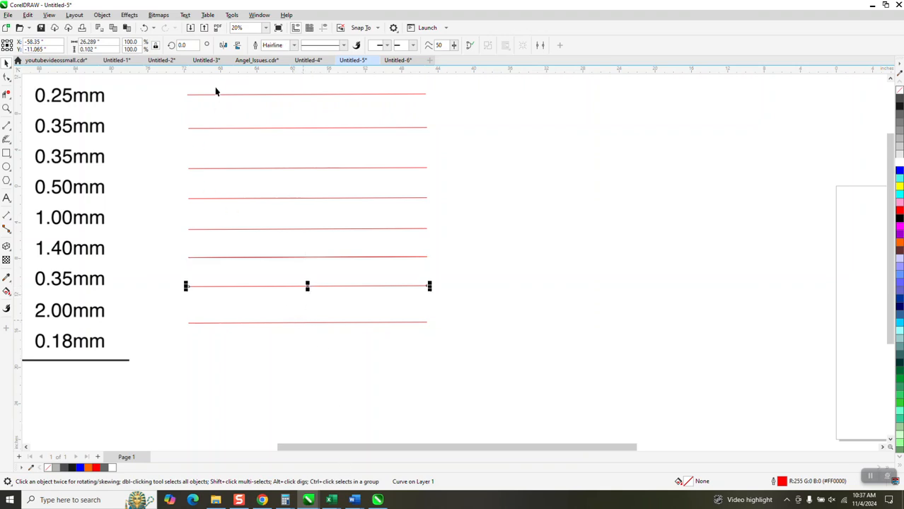
left_click(286, 44)
key("BackSpace")
type(".2")
key("Return")
Inspect the eighth red line's thickness up close, and set the outline width of the seventh line to 1.4 mm
left_click(7, 108)
left_click_drag(183, 253, 235, 313)
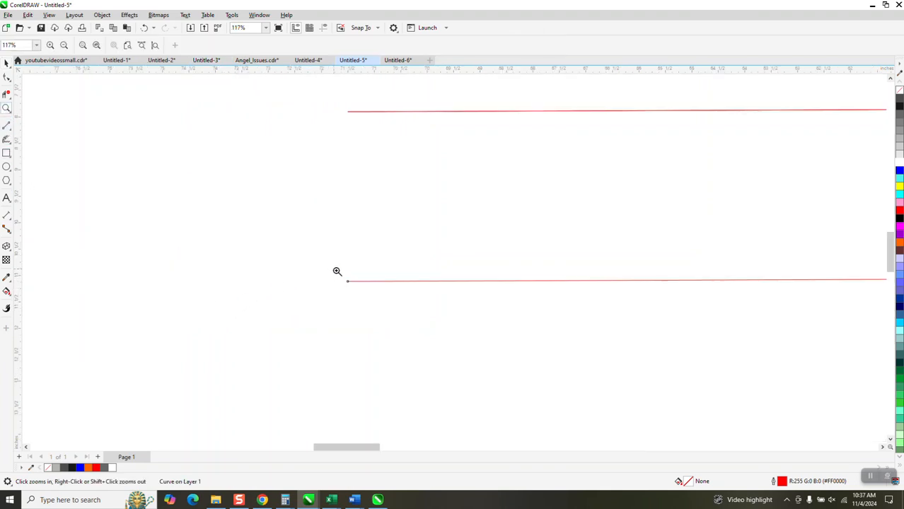
left_click_drag(337, 270, 456, 323)
left_click(6, 63)
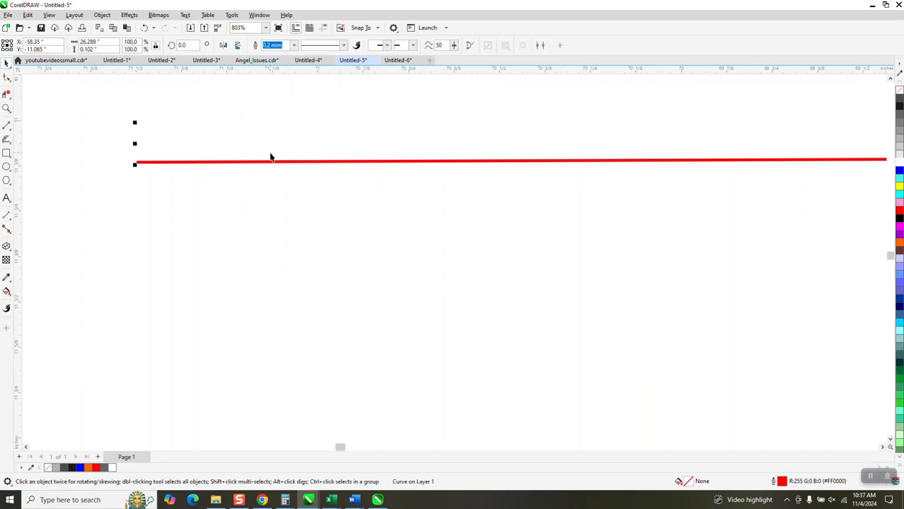
scroll(407, 182, "down", 2)
scroll(322, 170, "down", 2)
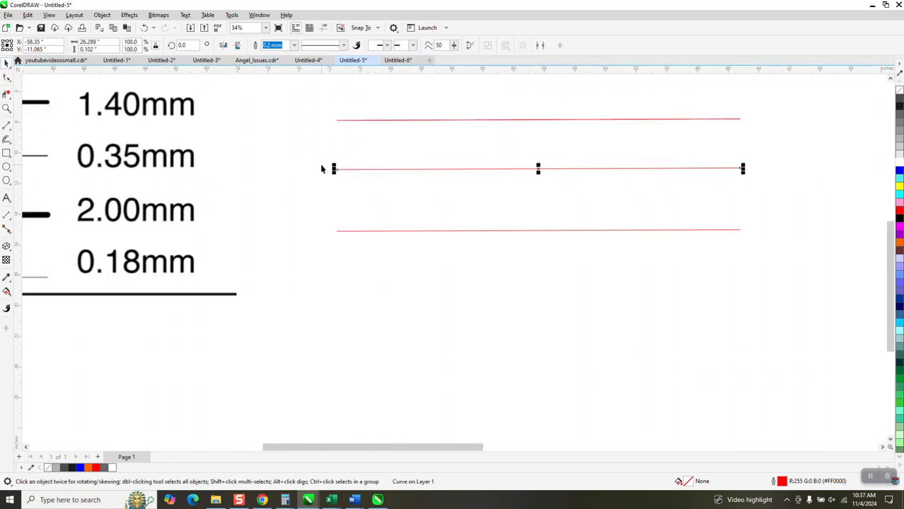
left_click(352, 126)
left_click(353, 121)
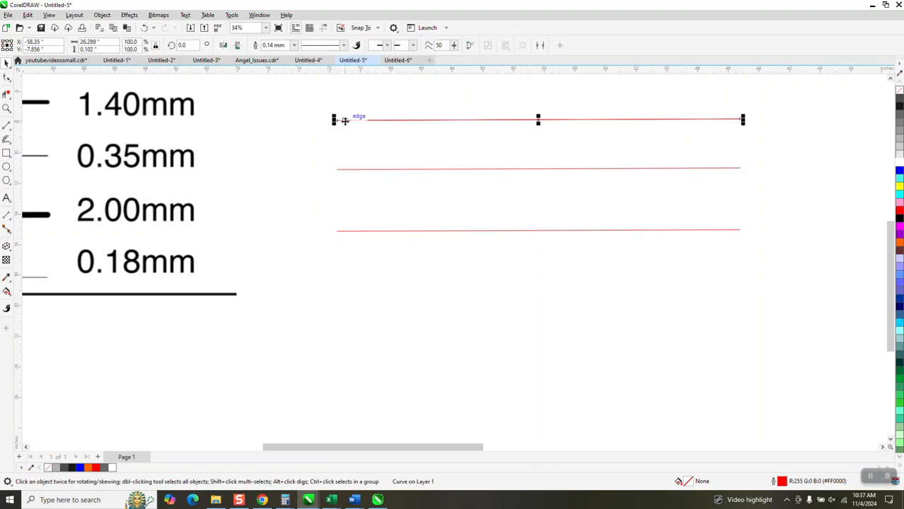
left_click(287, 45)
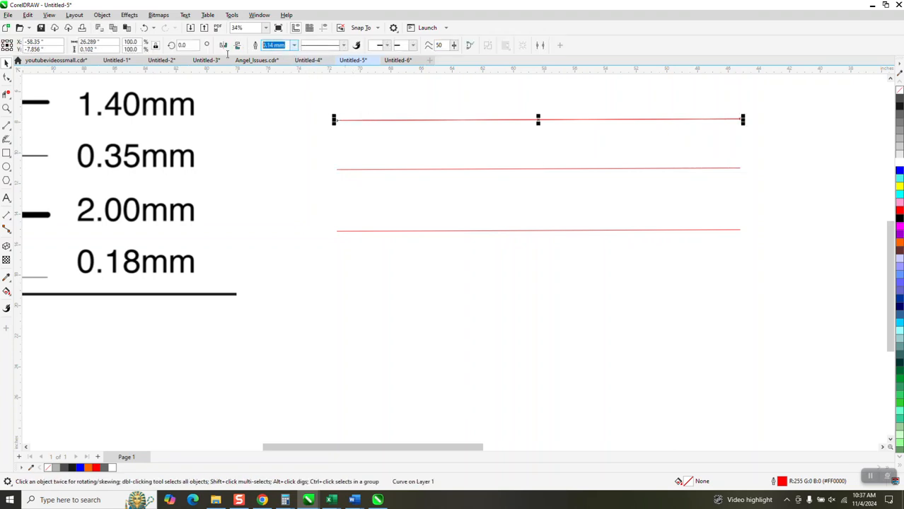
type("1.4")
key("Return")
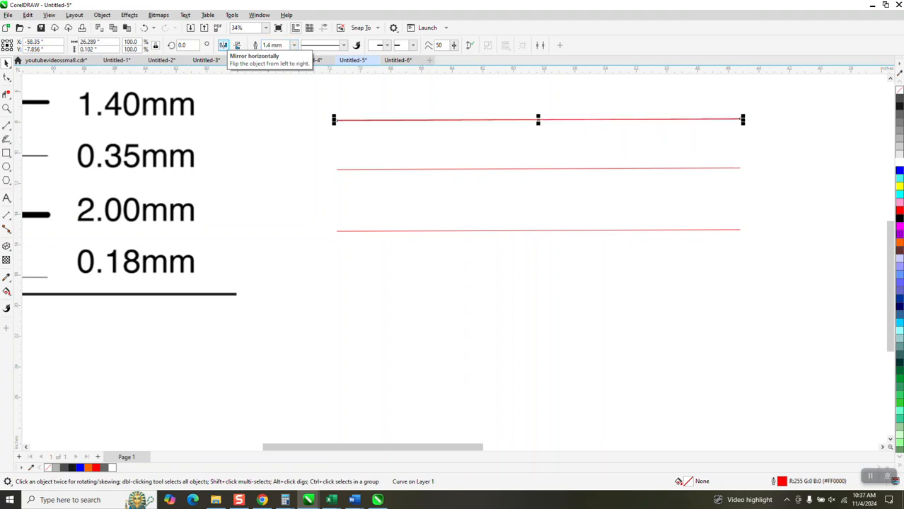
Set the outline width of the ninth, lowest red line to 2 mm
left_click(365, 234)
left_click(365, 230)
left_click(282, 47)
type("2")
key("Return")
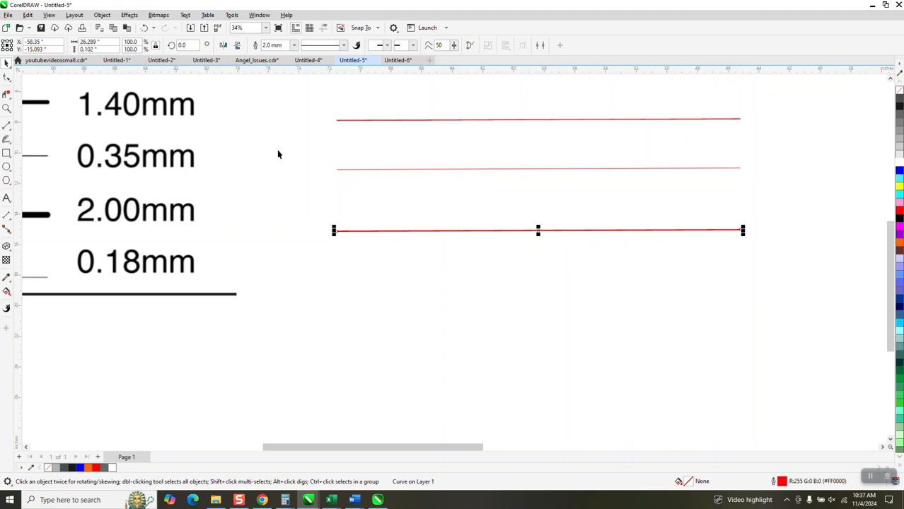
Try enlarging all the red lines together to about 78.3 by 84.6 inches, and undo the scaling
scroll(290, 220, "down", 1)
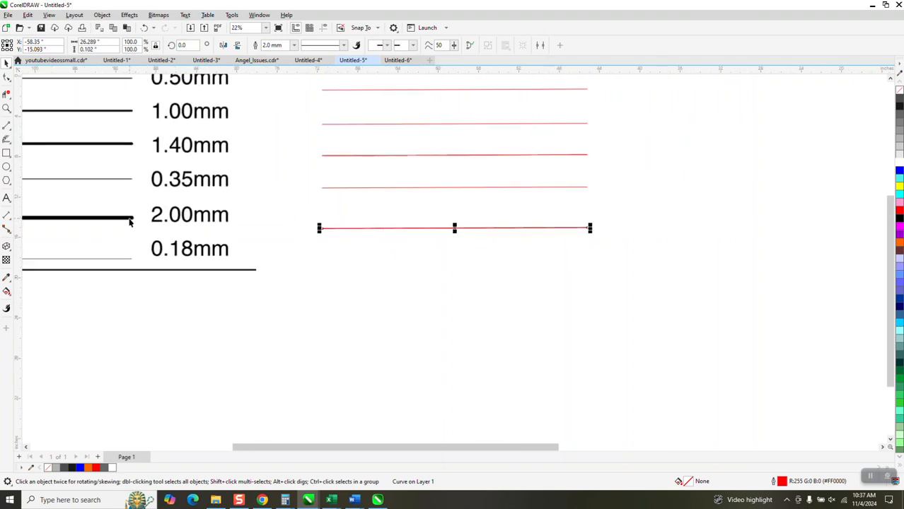
scroll(284, 106, "down", 3)
left_click_drag(284, 110, 418, 253)
left_click_drag(387, 216, 673, 405)
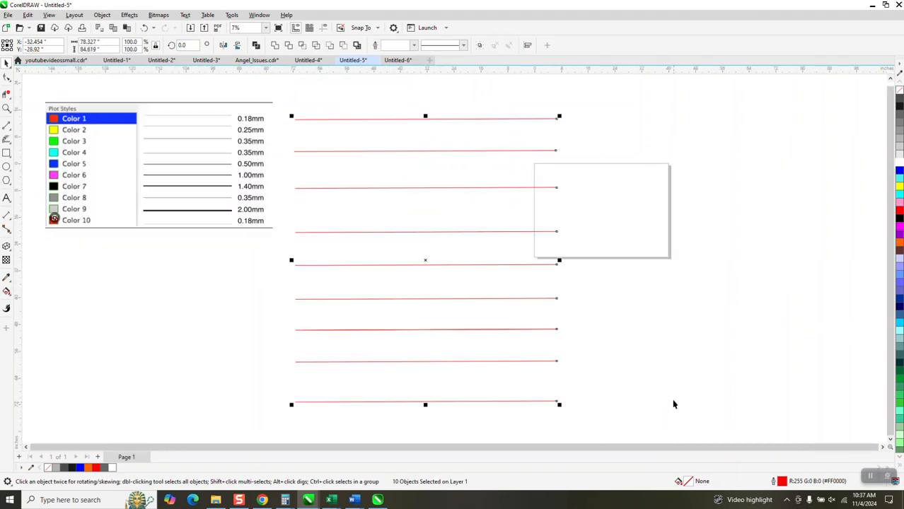
left_click(143, 28)
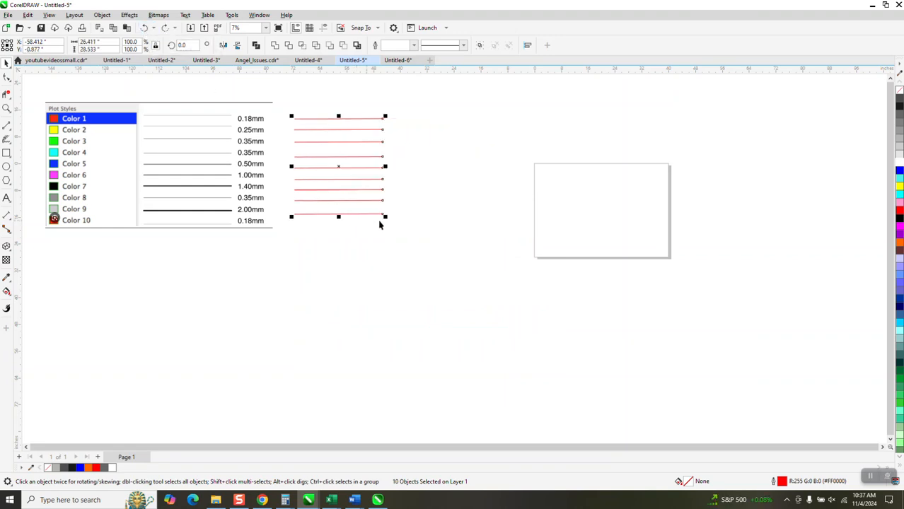
Shrink all the red lines together to about 12.5 by 13.5 inches and check the lowest line's outline width
left_click_drag(383, 217, 345, 168)
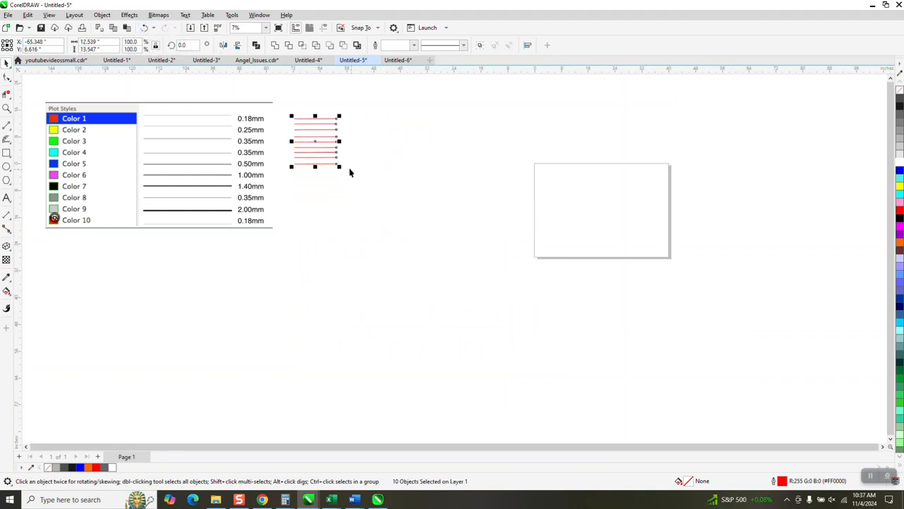
left_click(8, 106)
left_click_drag(285, 110, 415, 193)
left_click(6, 62)
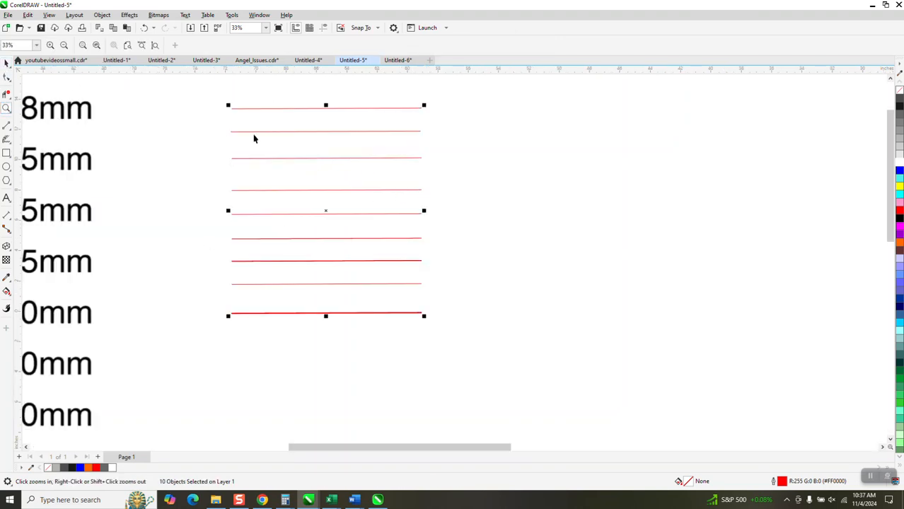
left_click(510, 119)
left_click(385, 315)
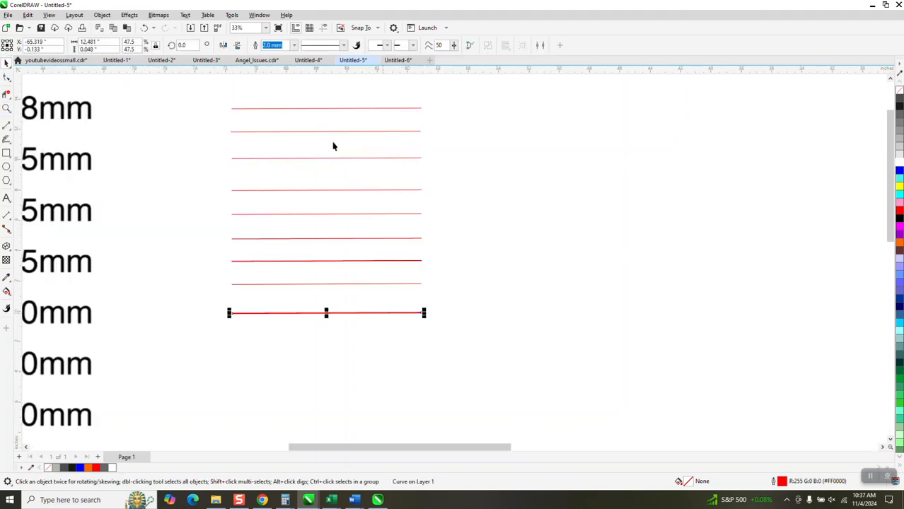
left_click(336, 289)
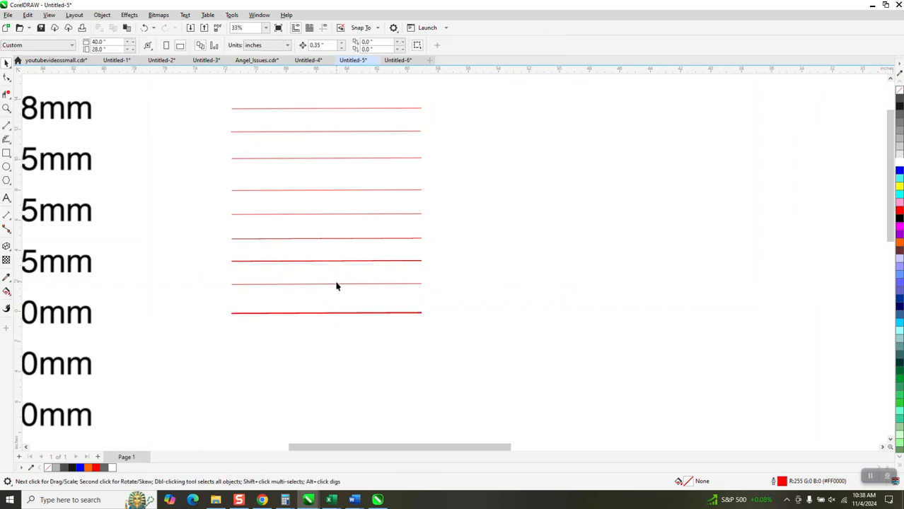
Change the outline color of the topmost red line to blue (#0000FF)
scroll(338, 287, "down", 5)
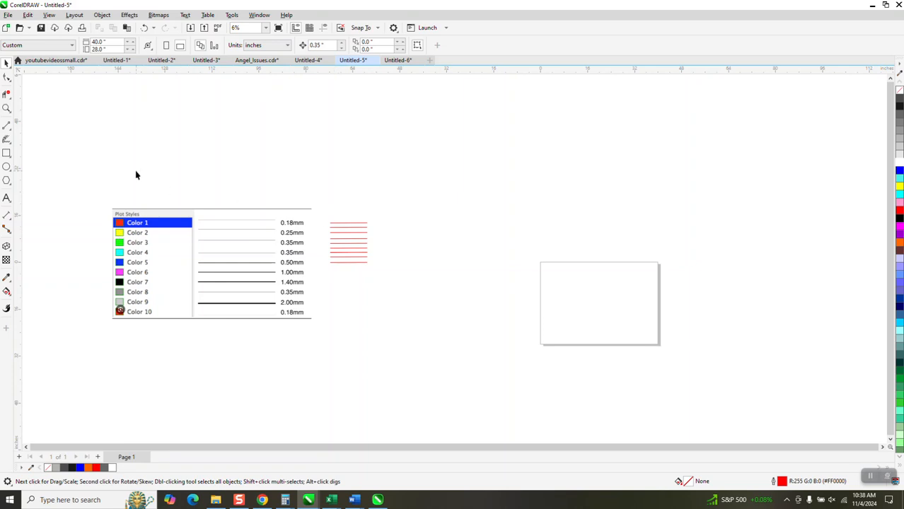
left_click(6, 106)
left_click_drag(307, 206, 445, 300)
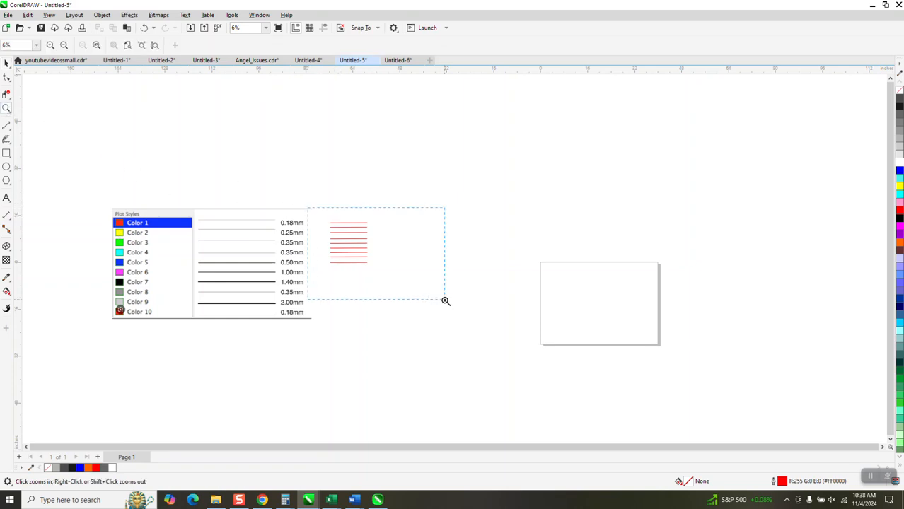
left_click(6, 63)
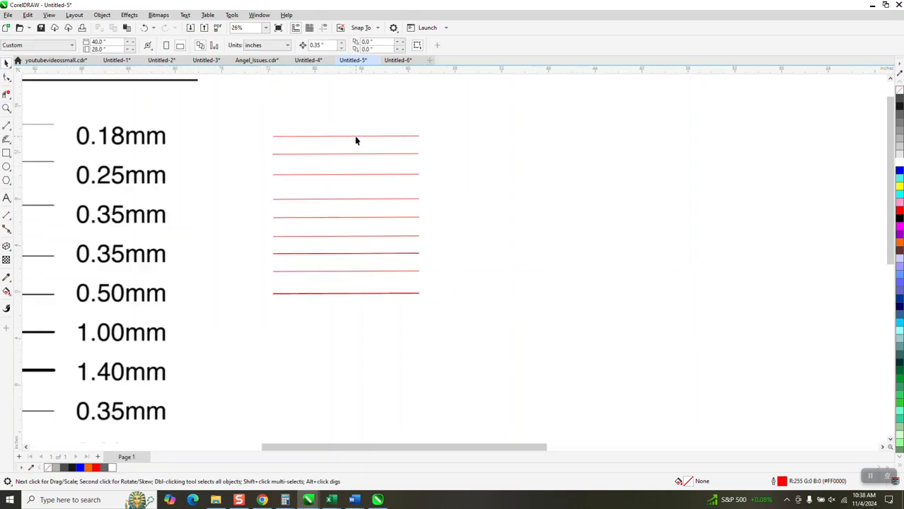
left_click(355, 135)
right_click(899, 173)
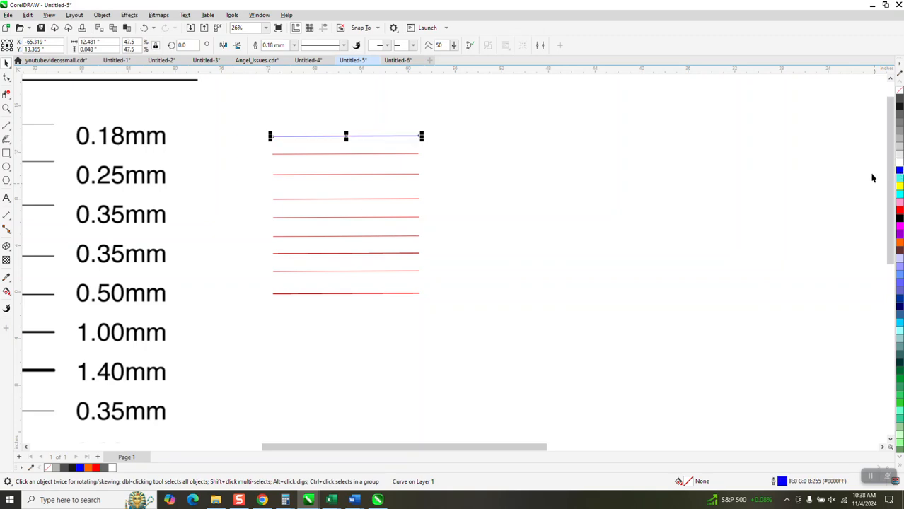
Change the outline color of the third line from the top to purple (#9900CC)
left_click(405, 162)
left_click(404, 154)
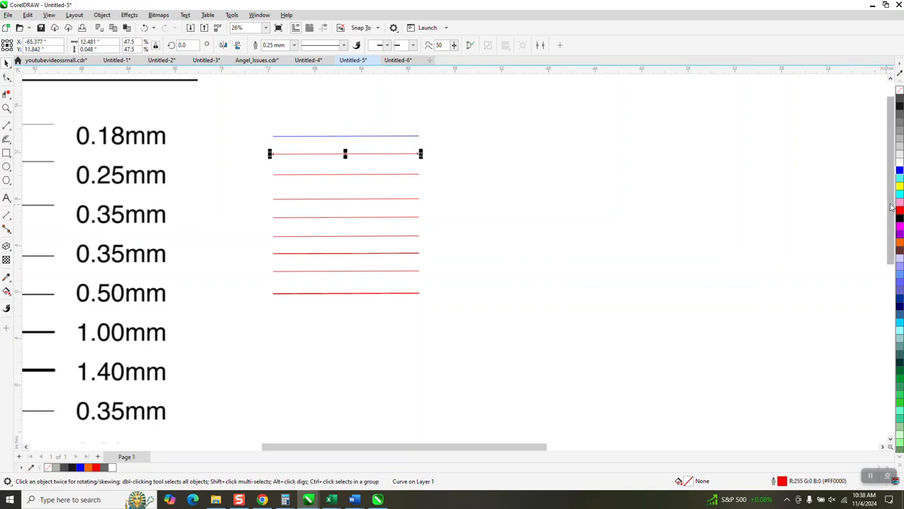
left_click(387, 177)
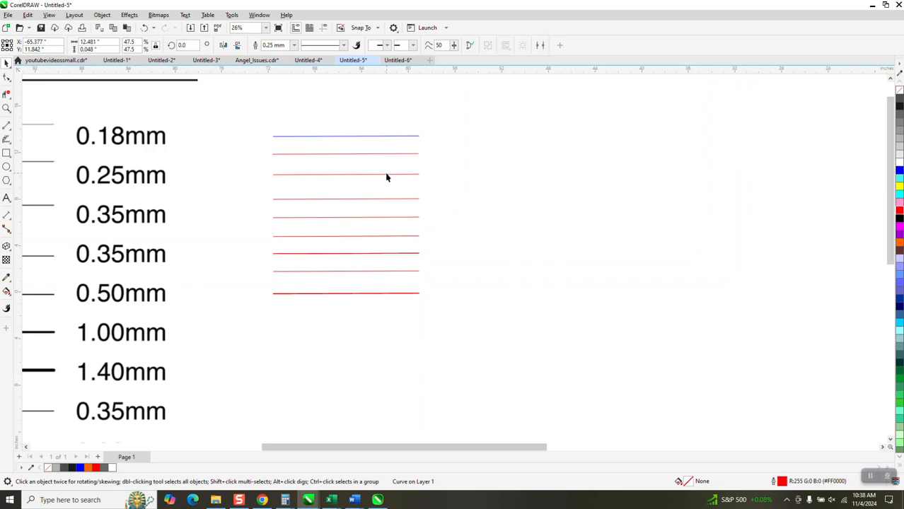
left_click(389, 176)
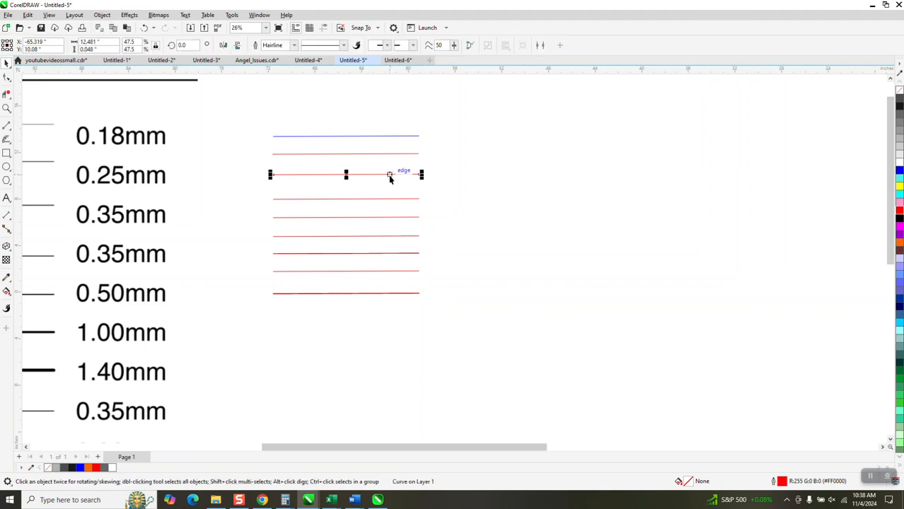
right_click(898, 232)
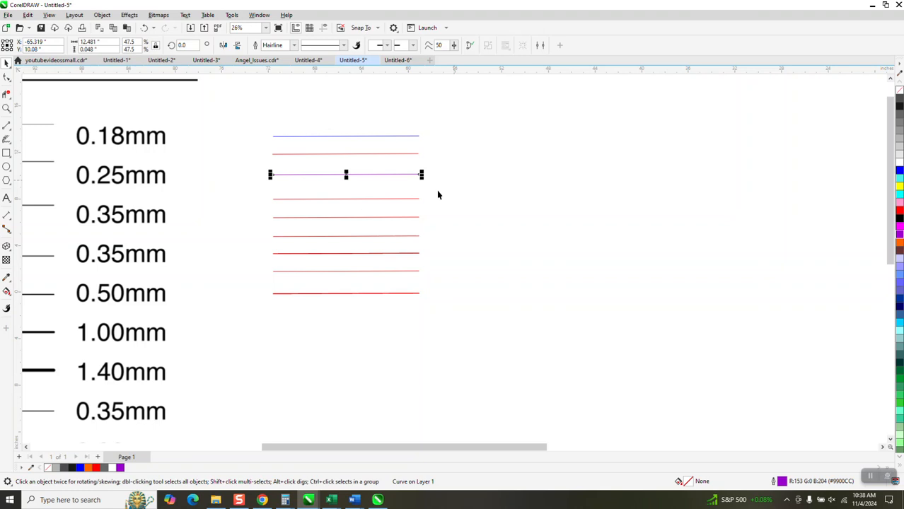
Change the outline color of the lowest red line to near-black (#1A1A1A)
left_click(408, 298)
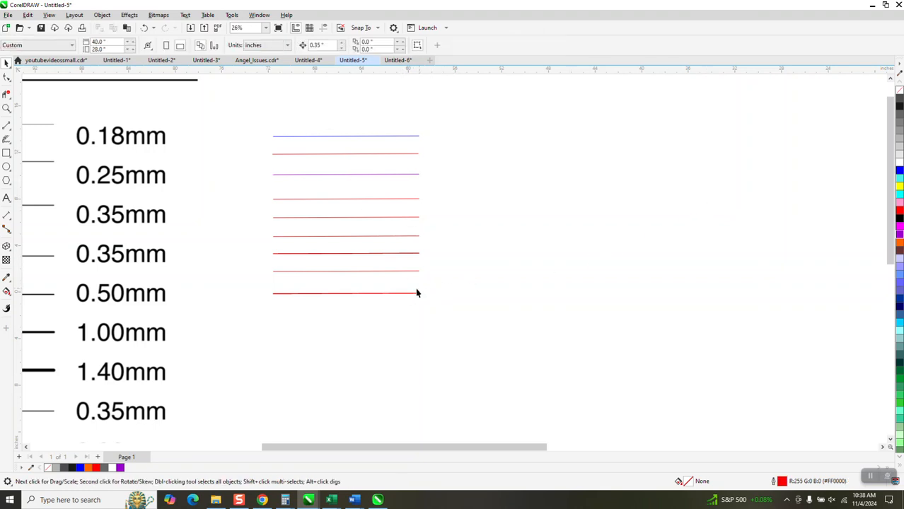
left_click(414, 293)
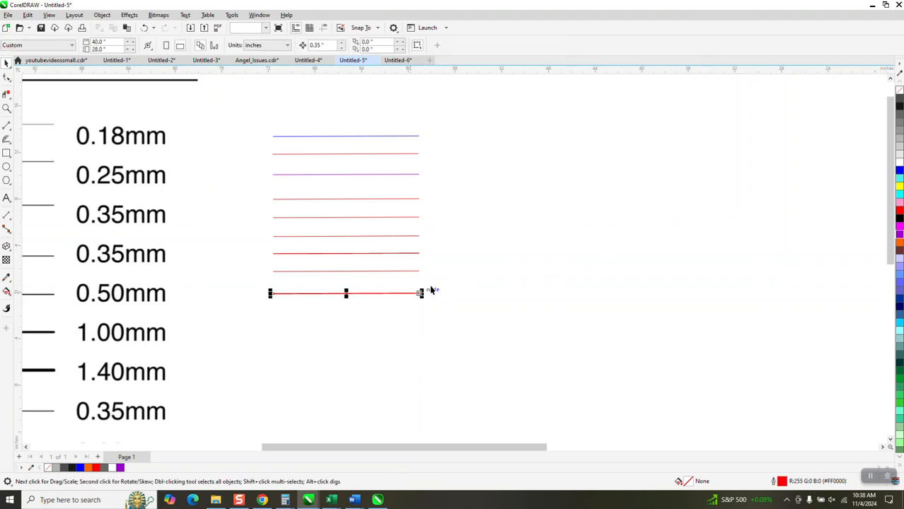
right_click(899, 107)
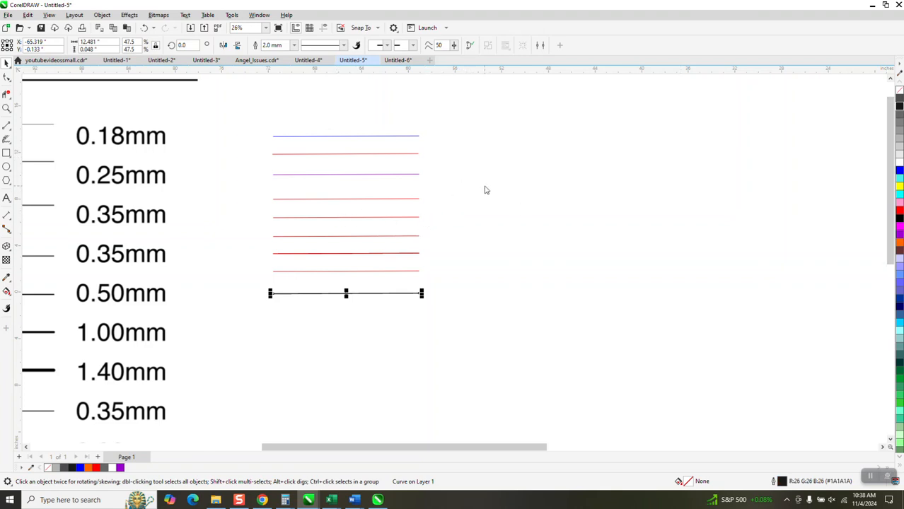
Change the outline color of the lowest line from the near-black to red (#FF0000)
key("F12")
left_click(392, 176)
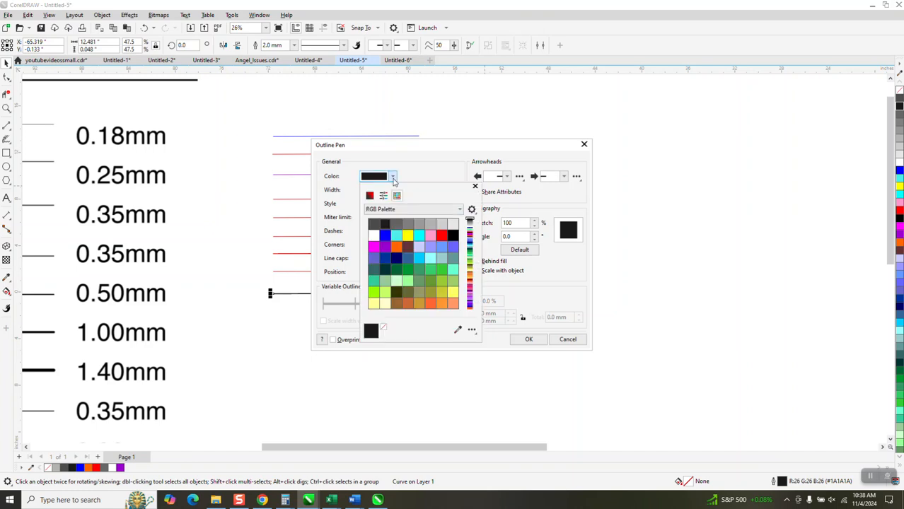
left_click(440, 235)
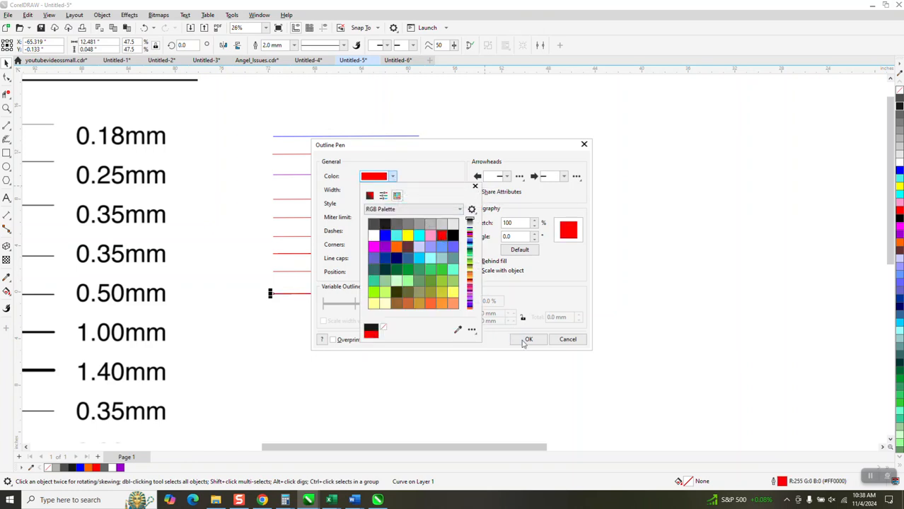
left_click(520, 339)
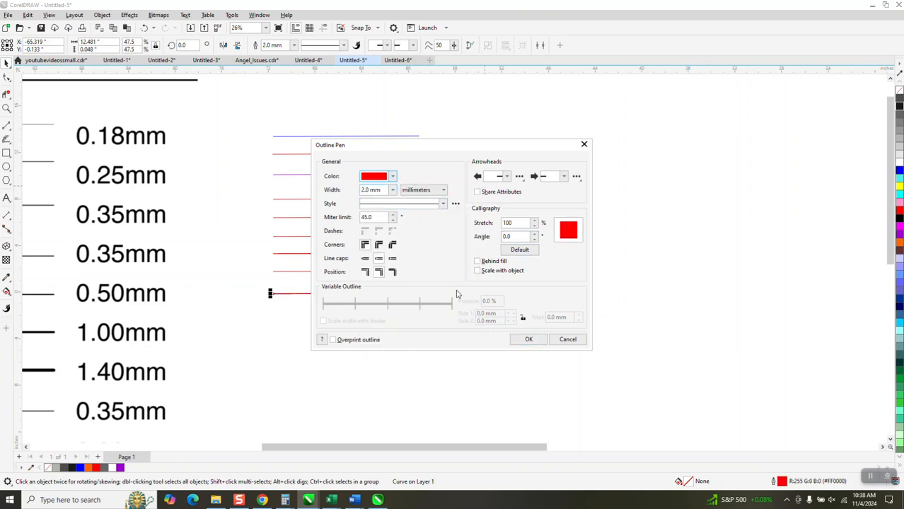
left_click(528, 340)
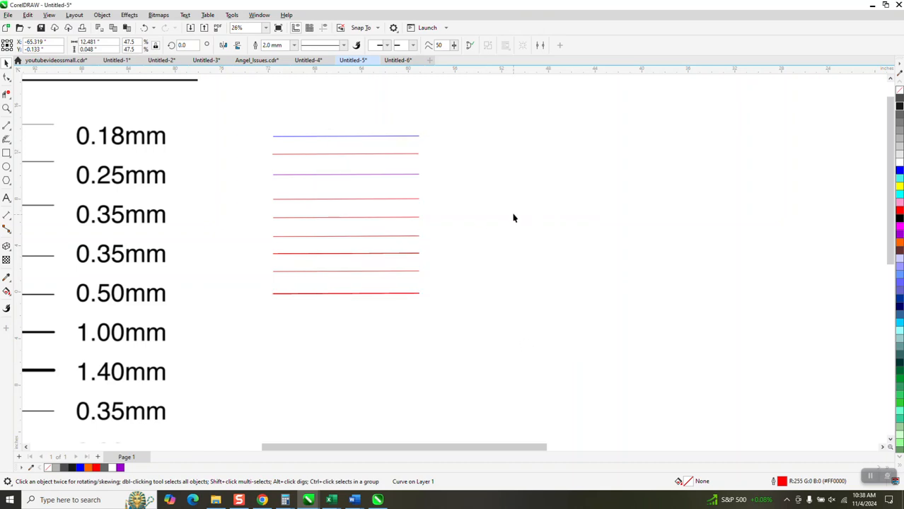
Draw a nearly horizontal line about 9.5 inches long beside the colored lines and set its outline color to near-black (#1A1A1A)
left_click(566, 225)
left_click(6, 125)
left_click_drag(515, 207, 627, 206)
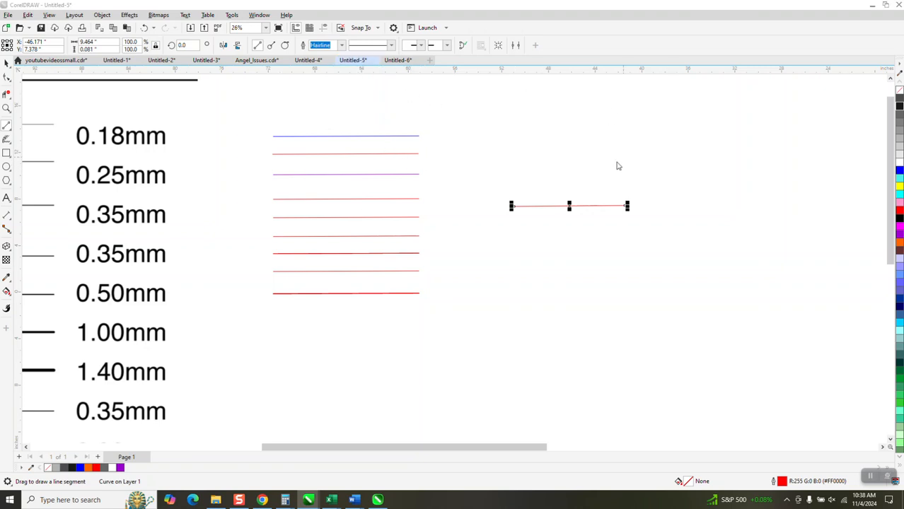
key("F12")
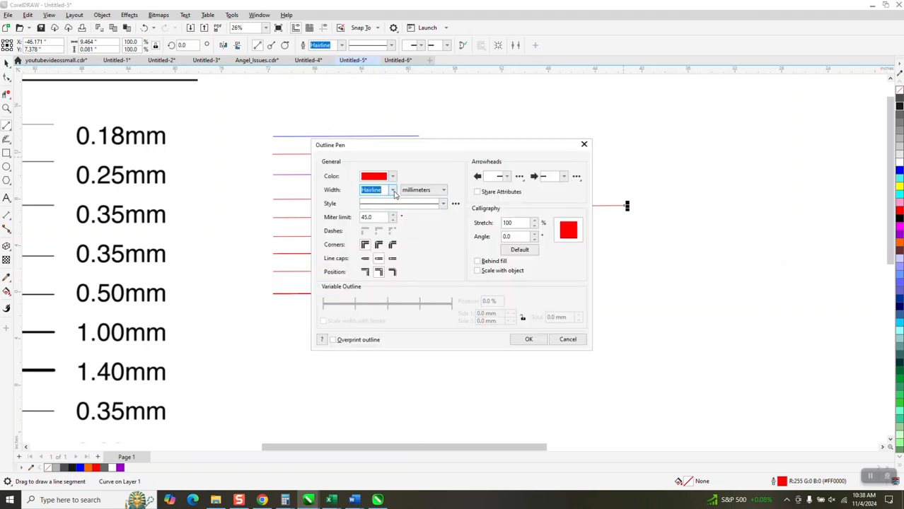
left_click(394, 176)
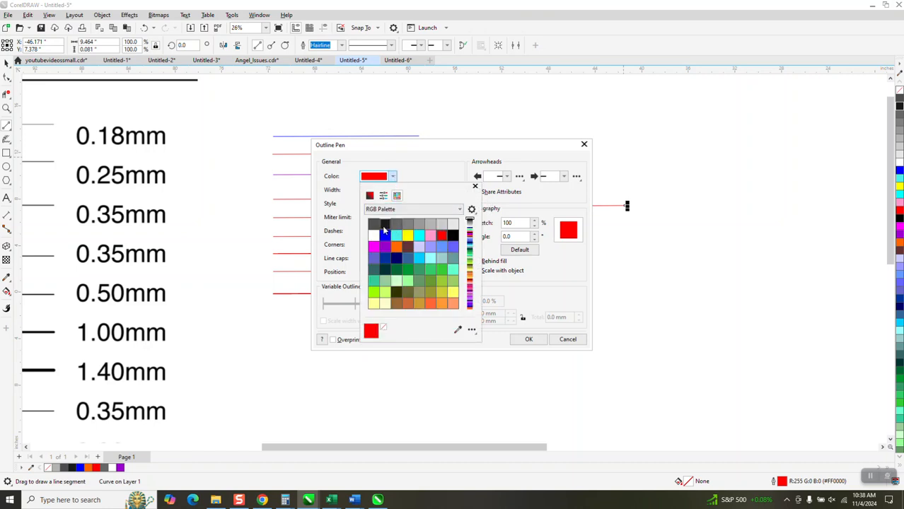
left_click(384, 226)
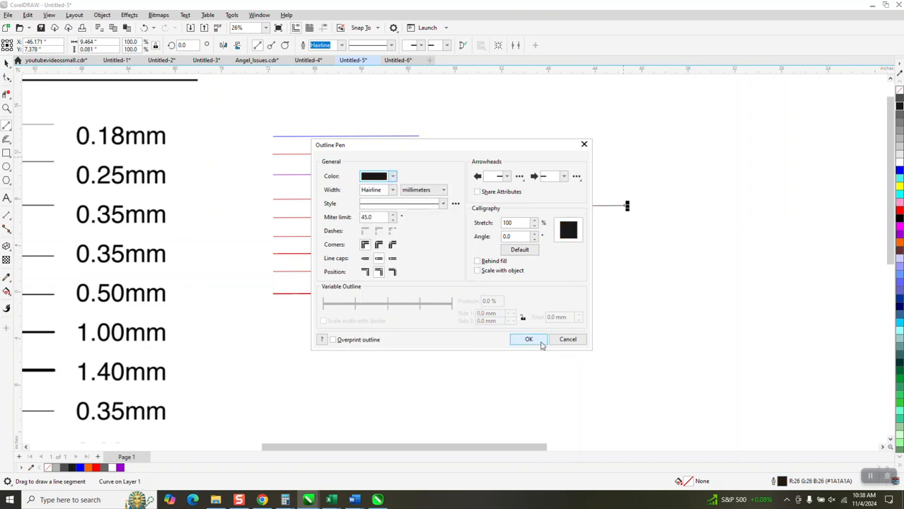
left_click(528, 339)
Draw a second line about 9.2 inches long below the near-black line and undo it
left_click_drag(516, 224, 625, 223)
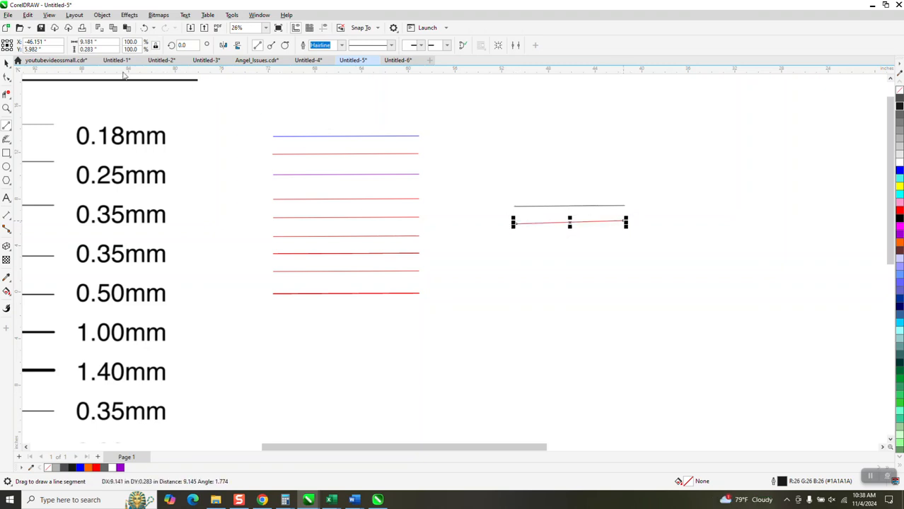
left_click(144, 26)
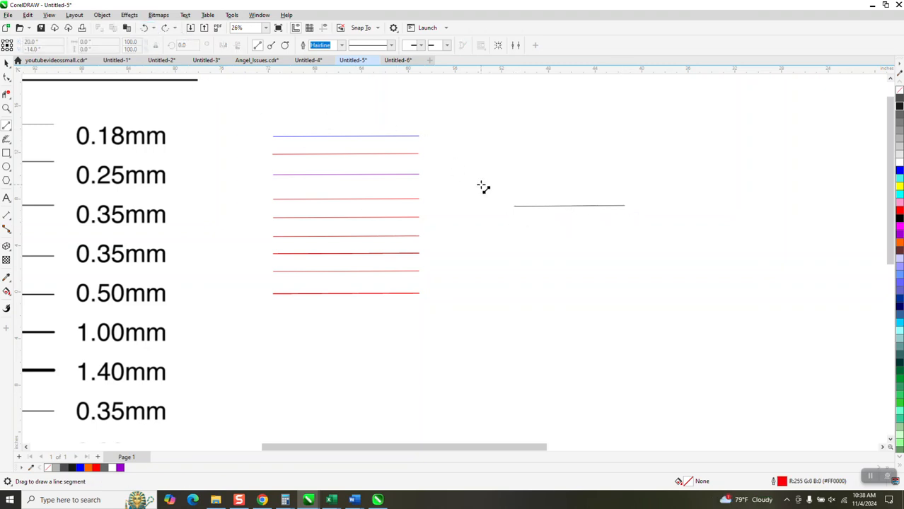
With nothing selected, set the document's default outline color for new graphic objects to blue (#0000FF)
left_click(6, 62)
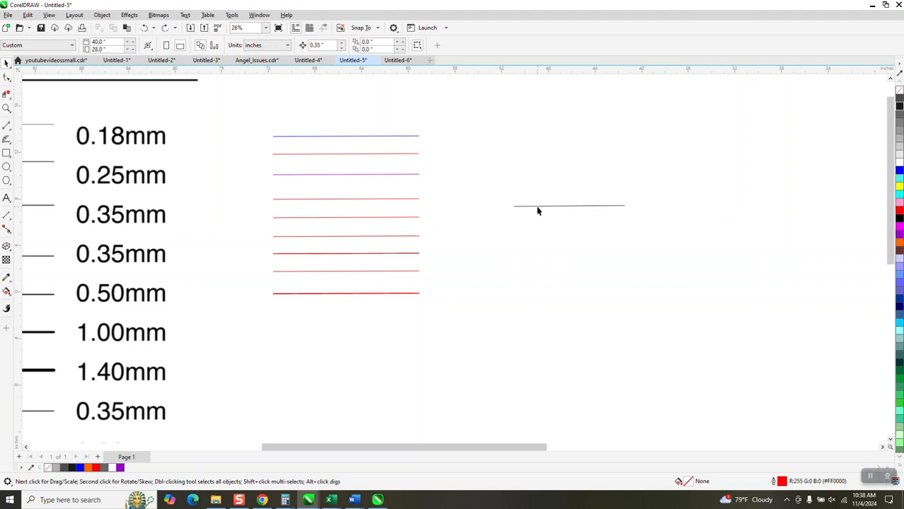
left_click(537, 207)
left_click(538, 232)
key("F12")
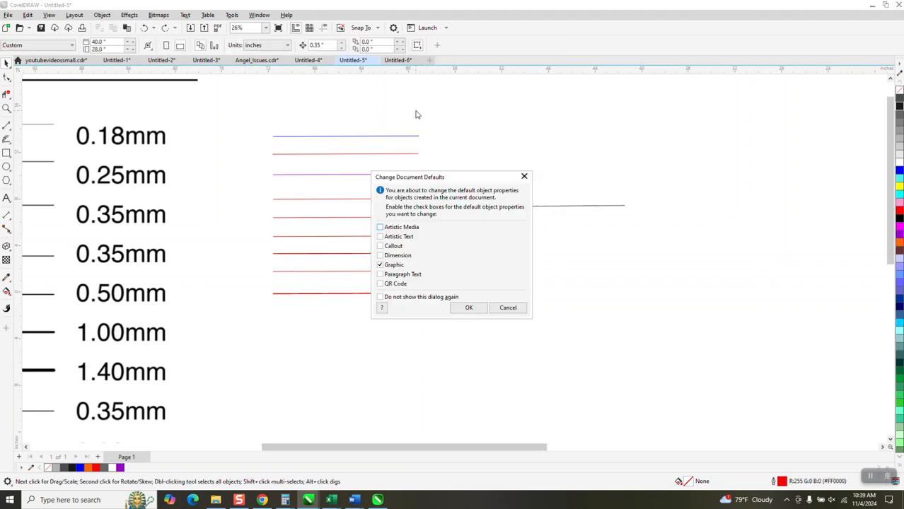
left_click(467, 307)
key("F12")
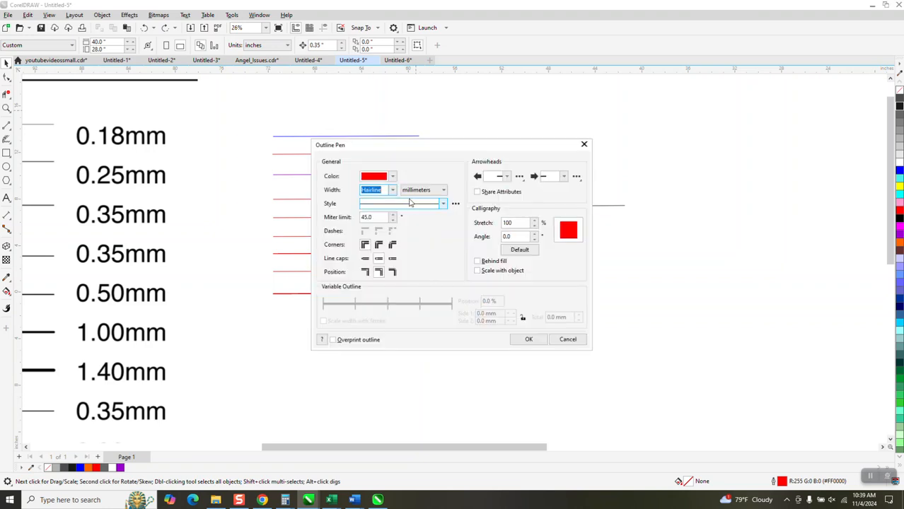
left_click(392, 177)
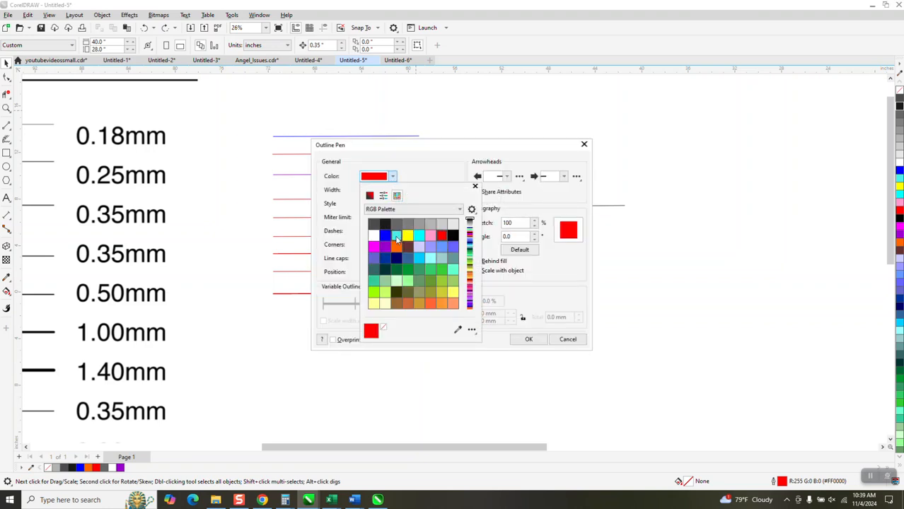
left_click(387, 238)
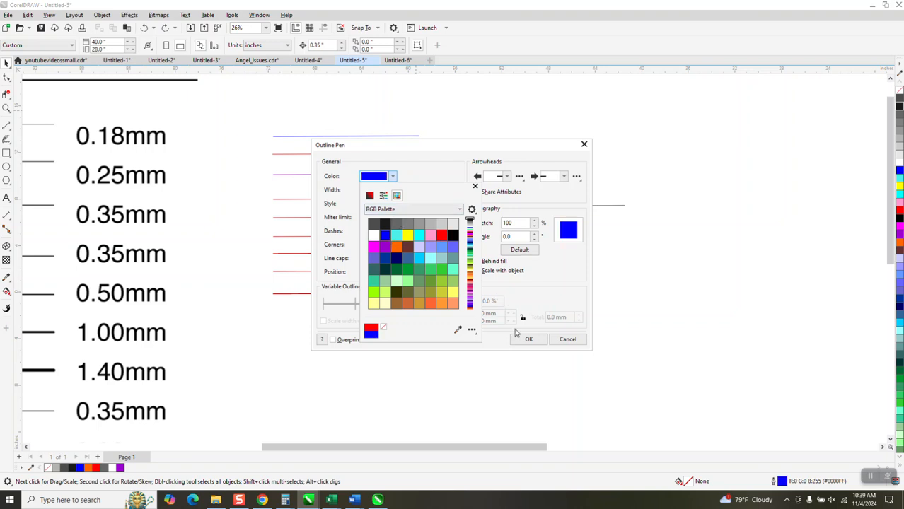
left_click(527, 342)
left_click(527, 340)
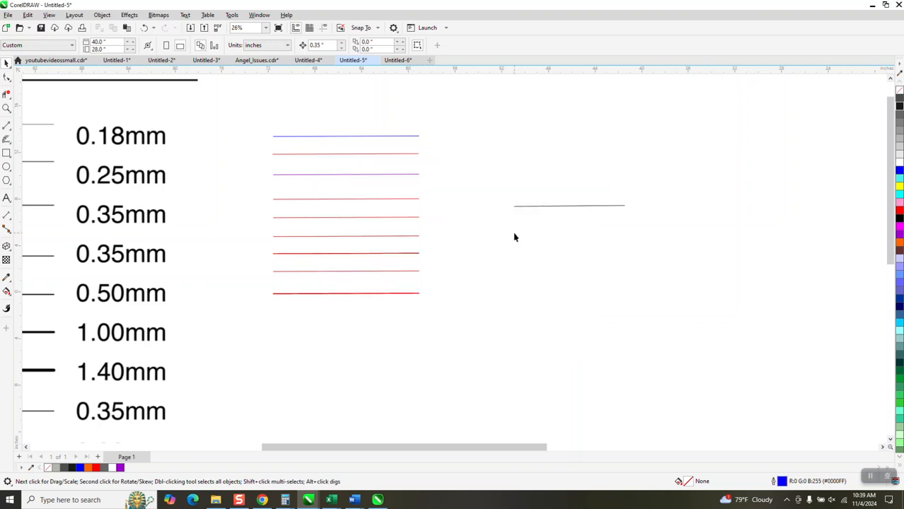
Draw a slightly slanted line about 12.7 inches long below the near-black line with the new default outline
left_click(7, 125)
left_click(43, 135)
left_click_drag(515, 231, 668, 236)
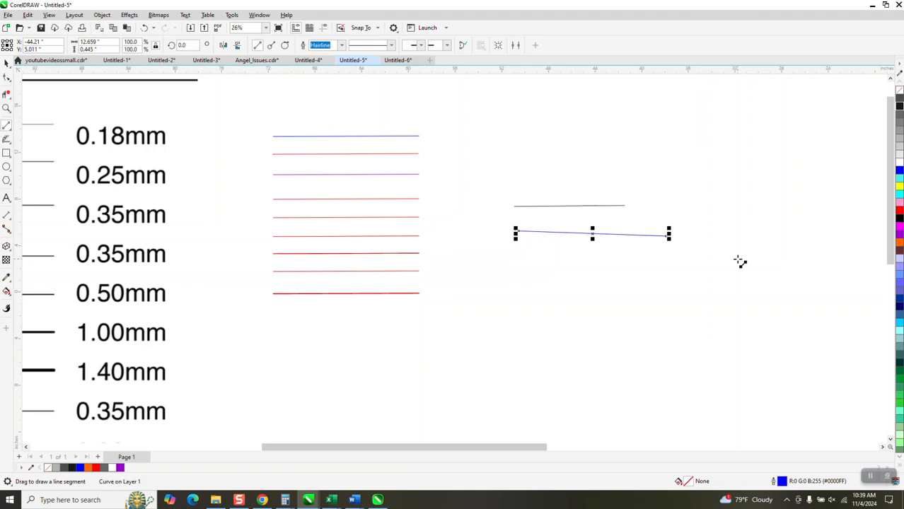
Examine the end and thickness of the lowest red line against the lines above it at closer range
left_click(7, 108)
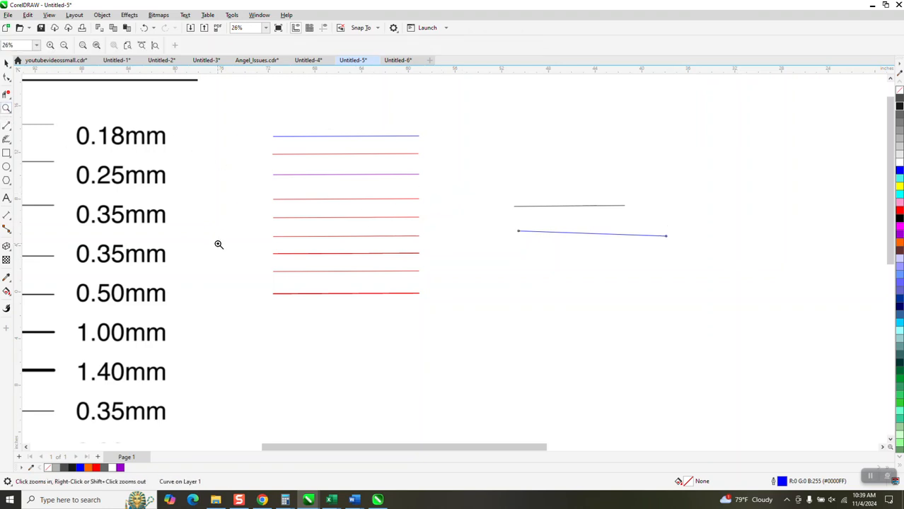
scroll(311, 256, "down", 4)
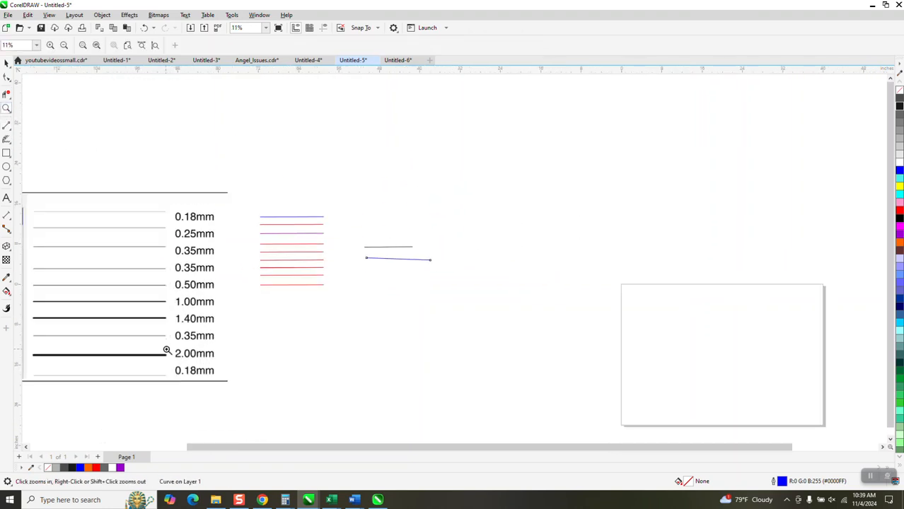
left_click(10, 111)
left_click(54, 112)
left_click_drag(319, 269, 336, 297)
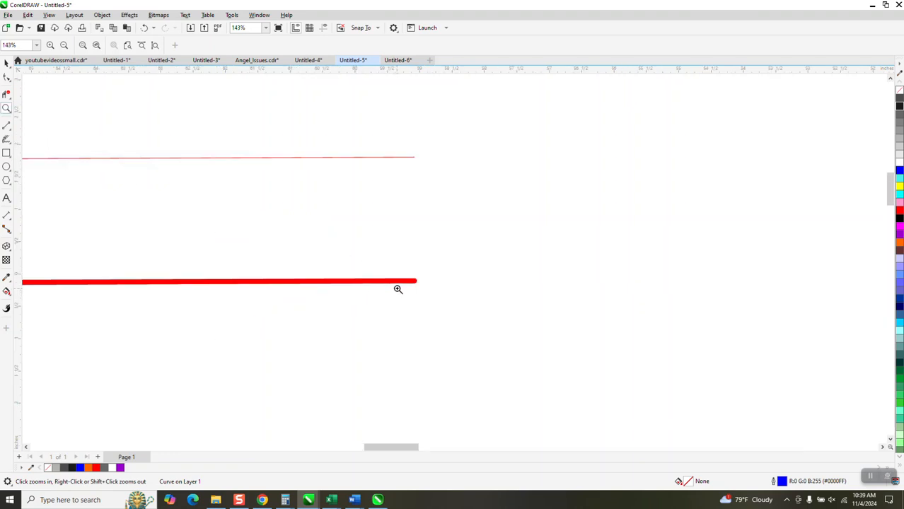
scroll(398, 287, "down", 3)
scroll(401, 274, "down", 5)
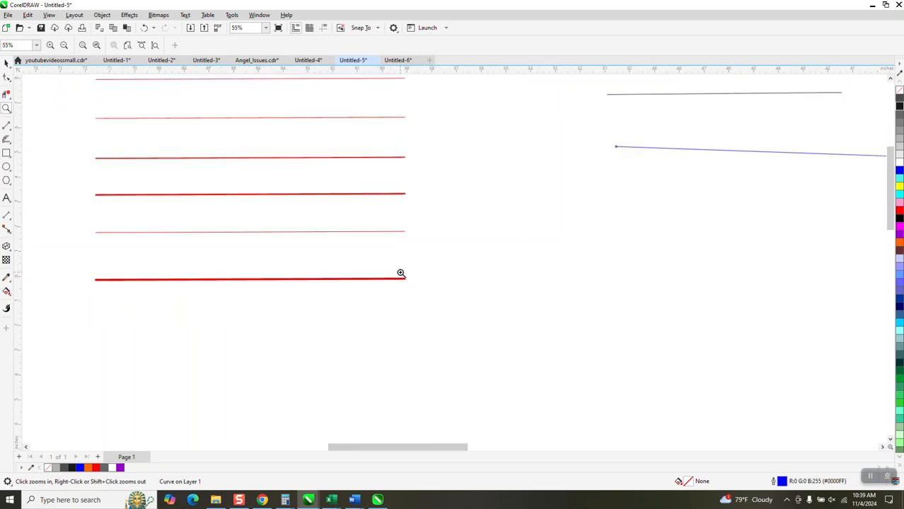
left_click_drag(410, 283, 411, 284)
scroll(412, 283, "down", 4)
scroll(374, 206, "down", 5)
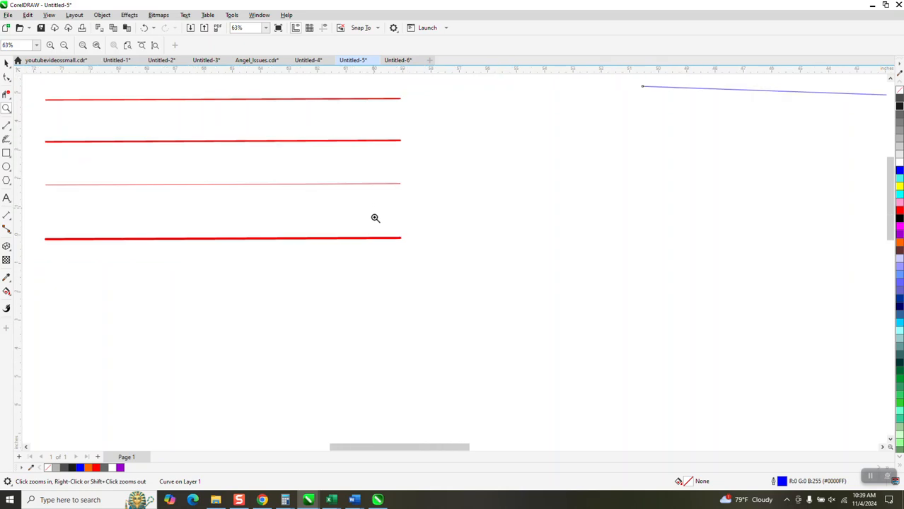
key("F12")
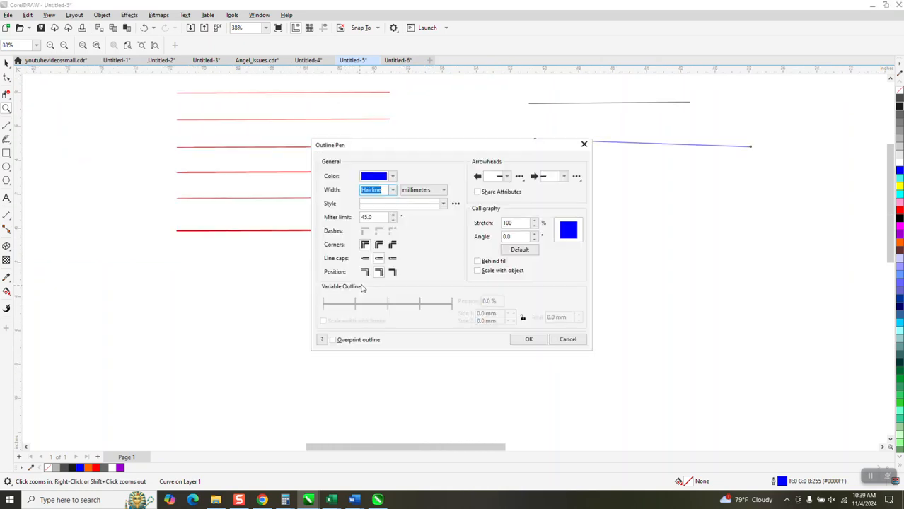
left_click(478, 271)
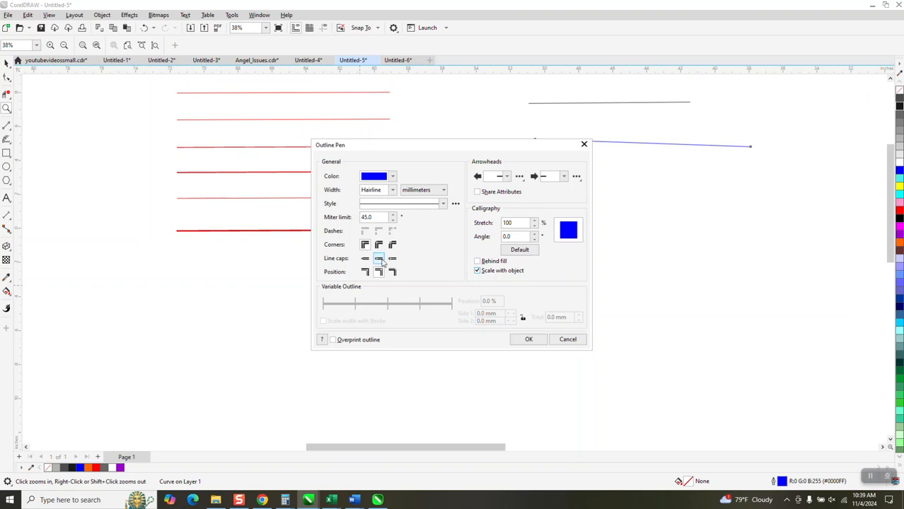
left_click(392, 190)
left_click(375, 299)
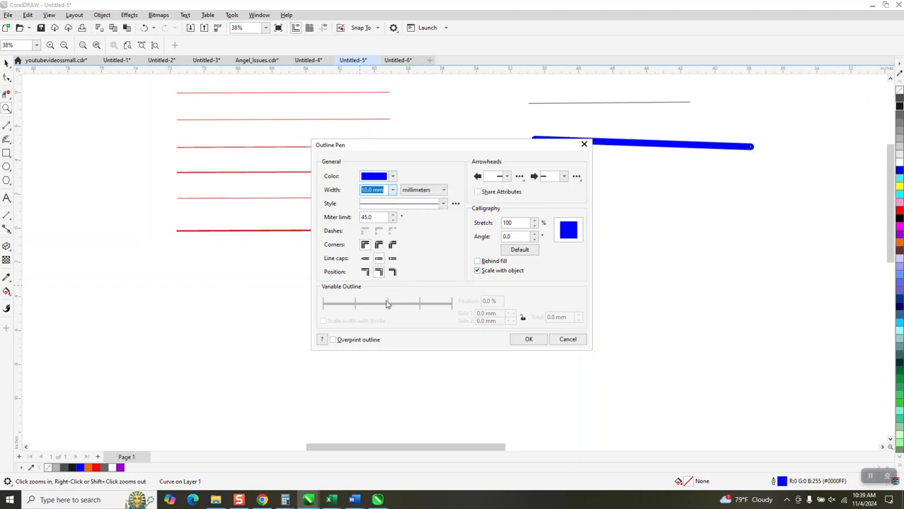
left_click(566, 341)
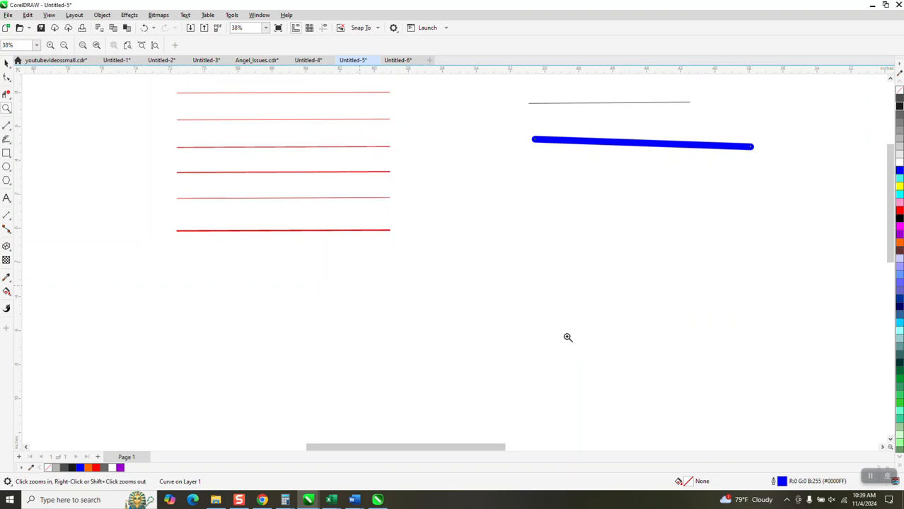
With nothing selected, set the document's default outline width for new graphic objects to 10.0 mm
left_click(6, 62)
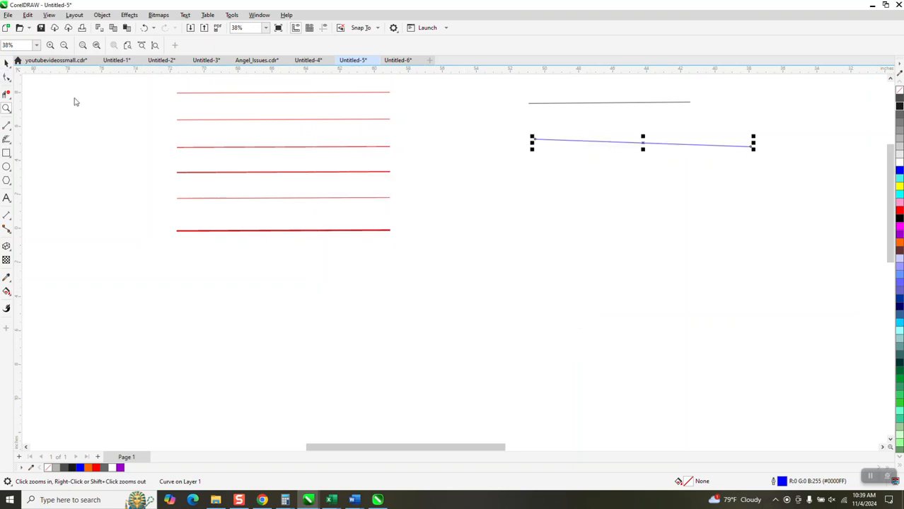
left_click(477, 241)
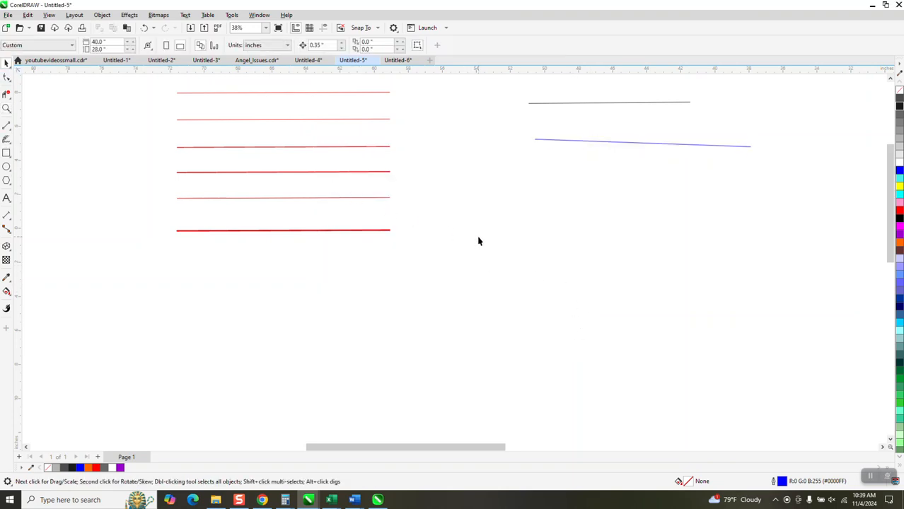
key("F12")
left_click(465, 307)
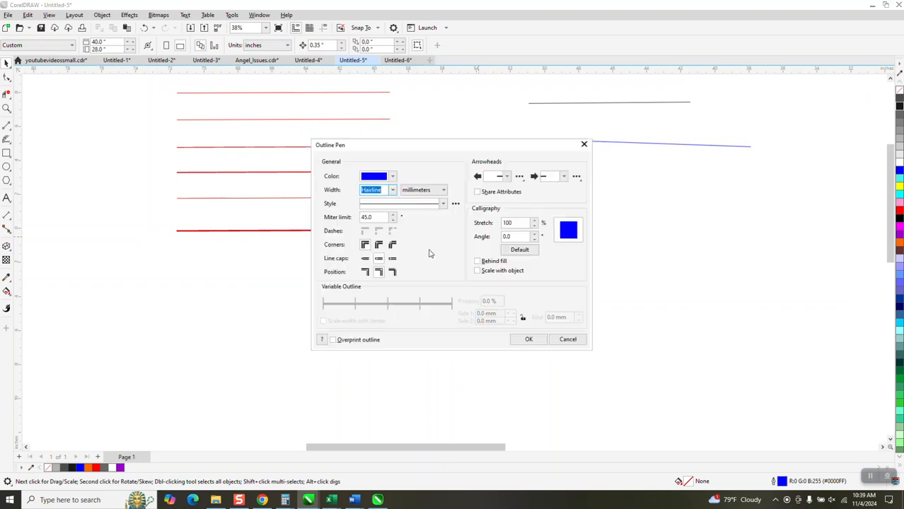
left_click(392, 190)
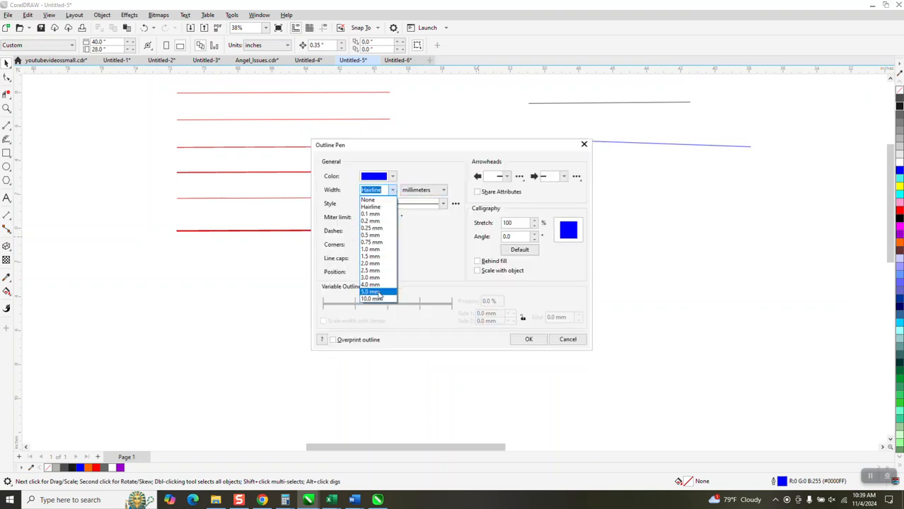
left_click(379, 303)
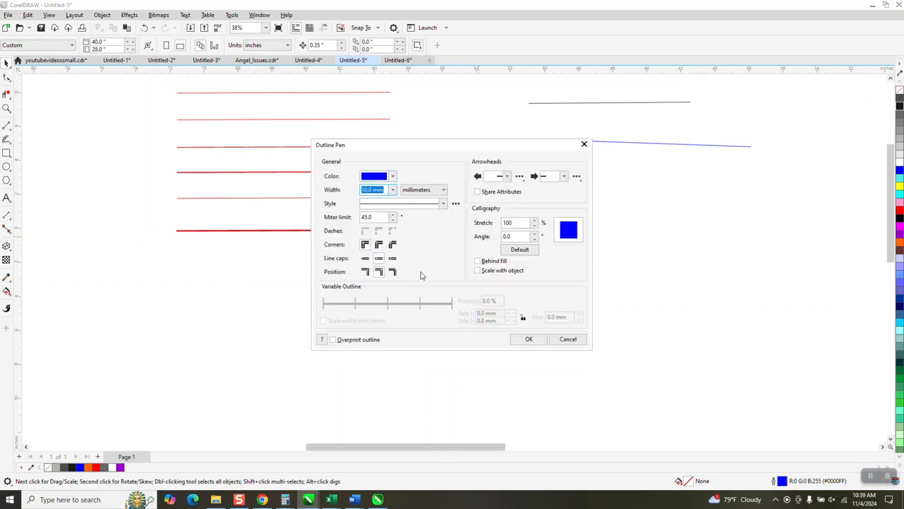
left_click(526, 340)
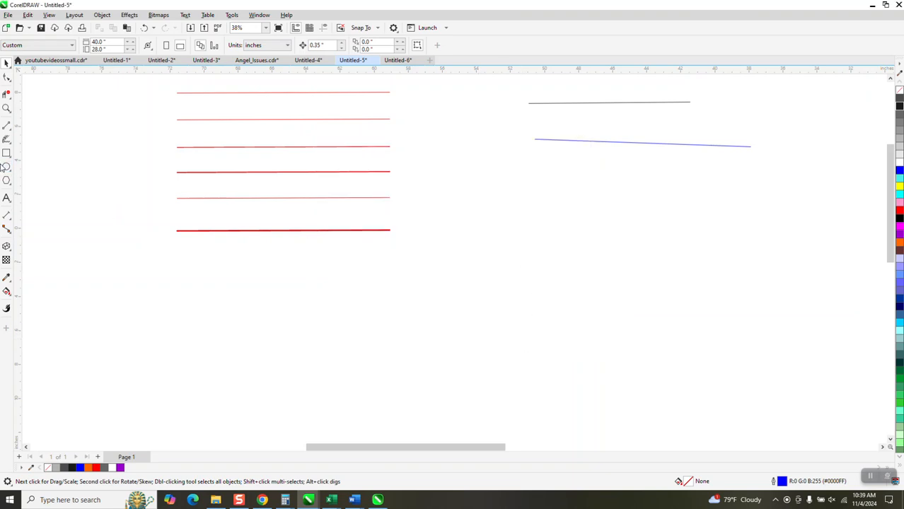
Draw a slanted line about 12.6 inches wide and 1.1 inches high below the thin blue line
left_click(6, 125)
left_click_drag(526, 221, 744, 241)
left_click(7, 62)
scroll(452, 241, "down", 2)
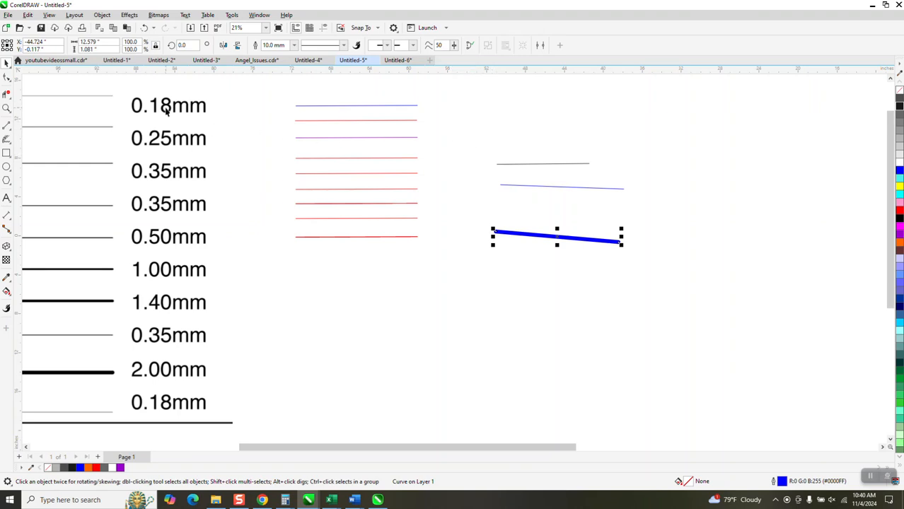
Compare the thick blue line with the two thin lines above it and review the whole drawing
left_click(7, 108)
left_click_drag(487, 150, 667, 268)
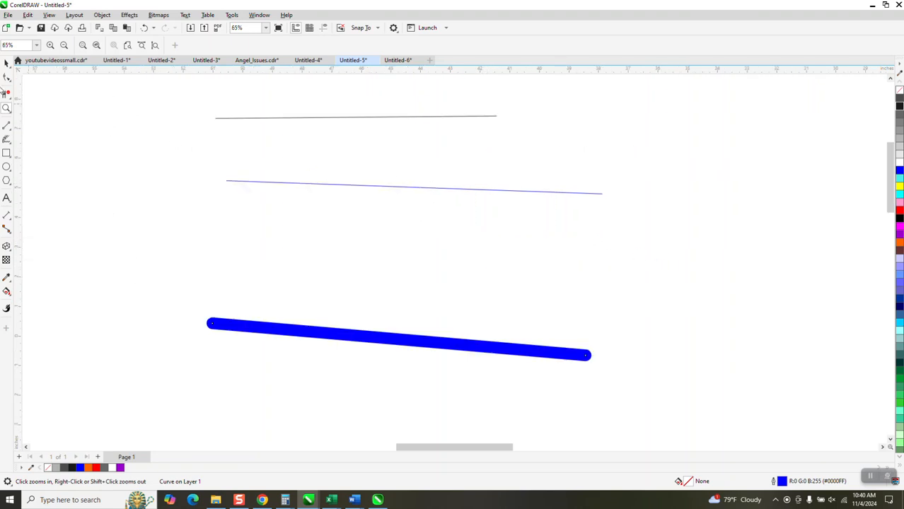
left_click(7, 62)
scroll(339, 194, "down", 5)
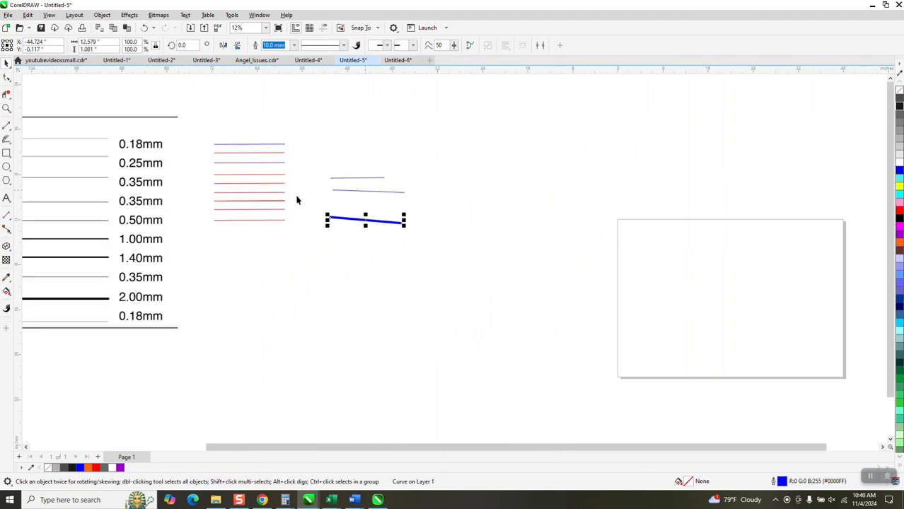
scroll(240, 198, "down", 1)
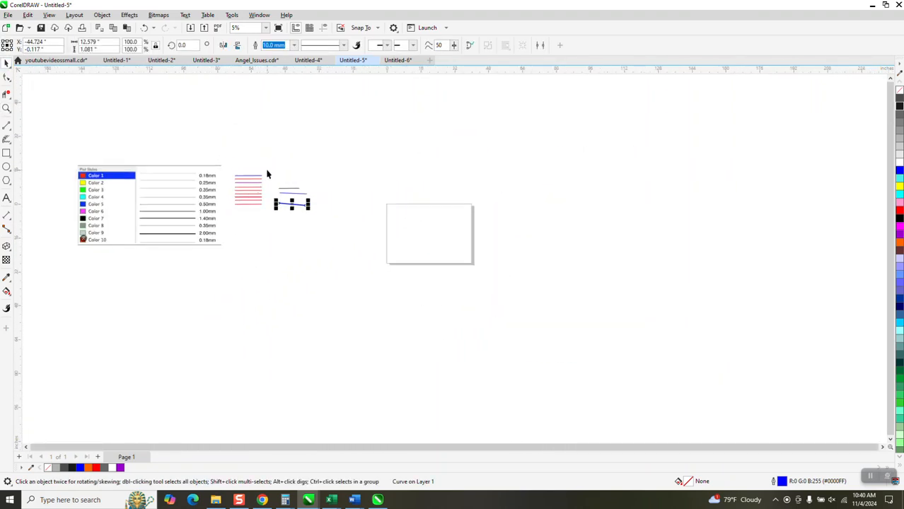